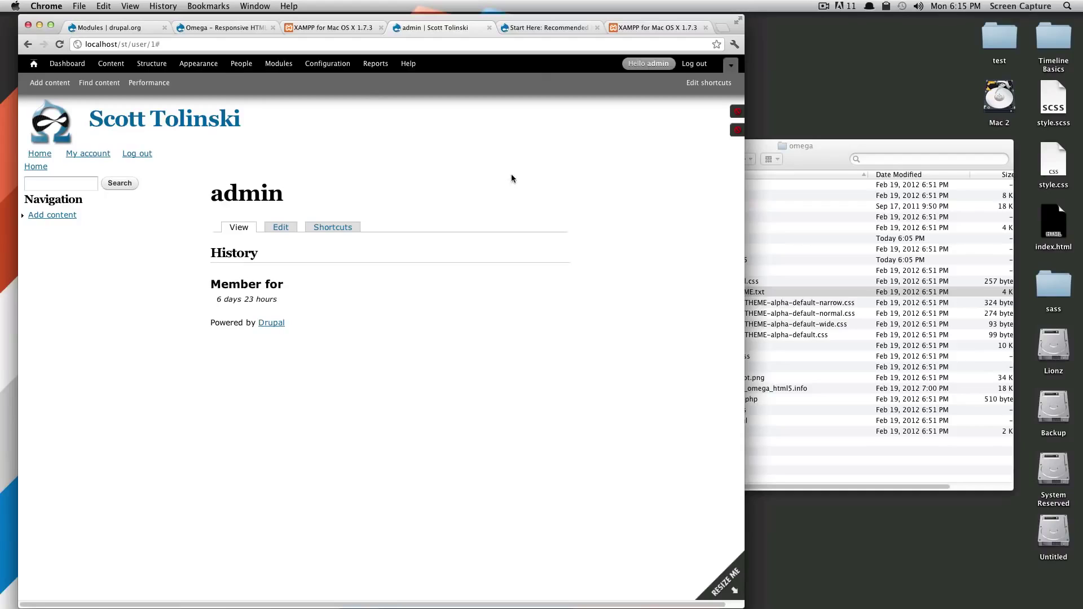
Step: Open the site's Appearance page, then switch to the omega folder window in Finder and collapse its starterkits folder
click(198, 64)
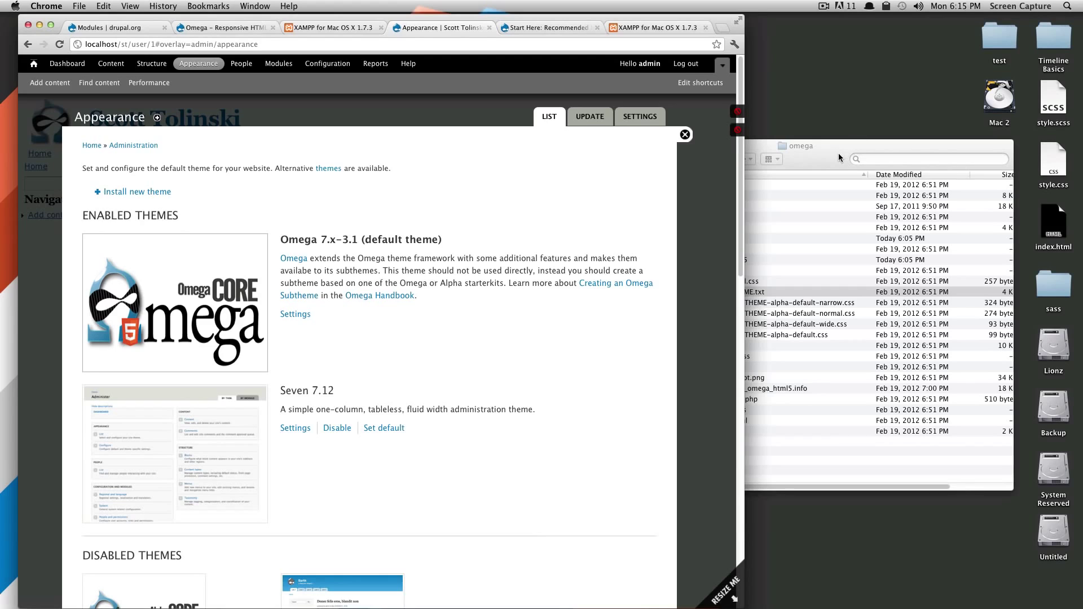
click(820, 158)
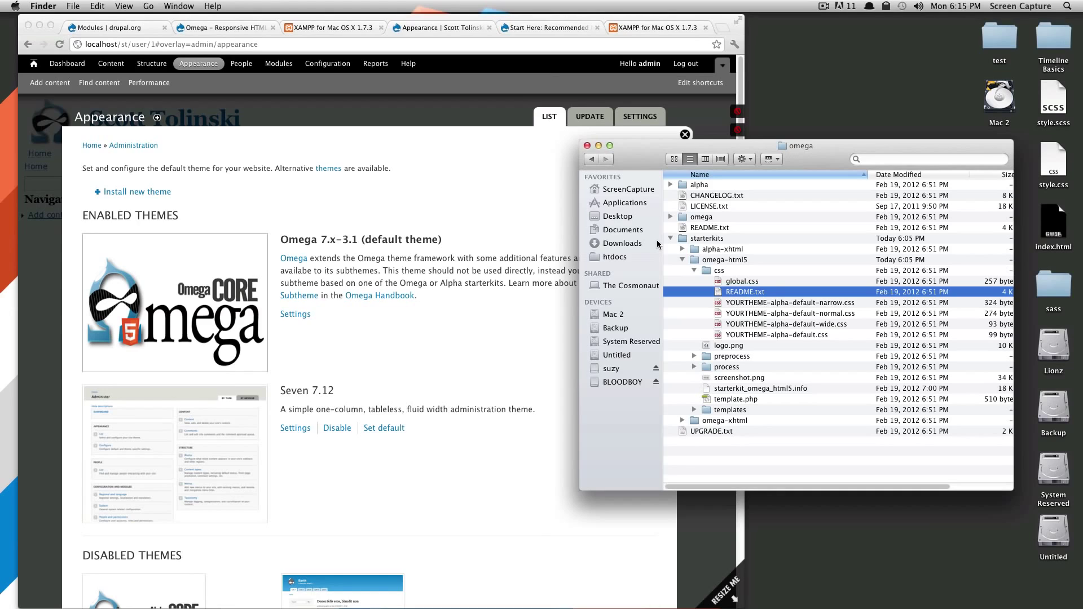
drag(800, 146, 782, 108)
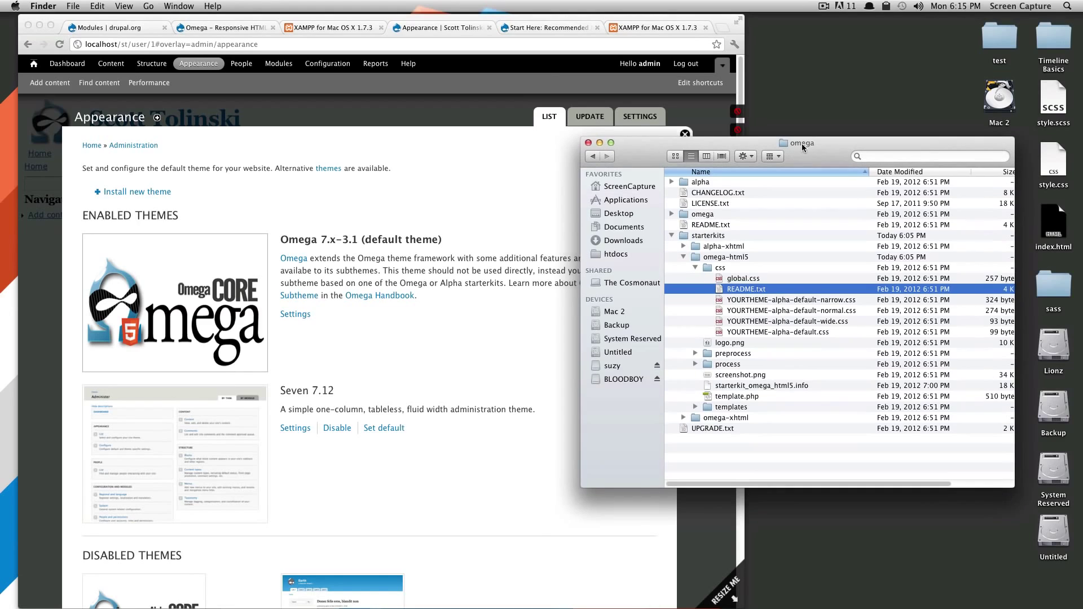
click(651, 200)
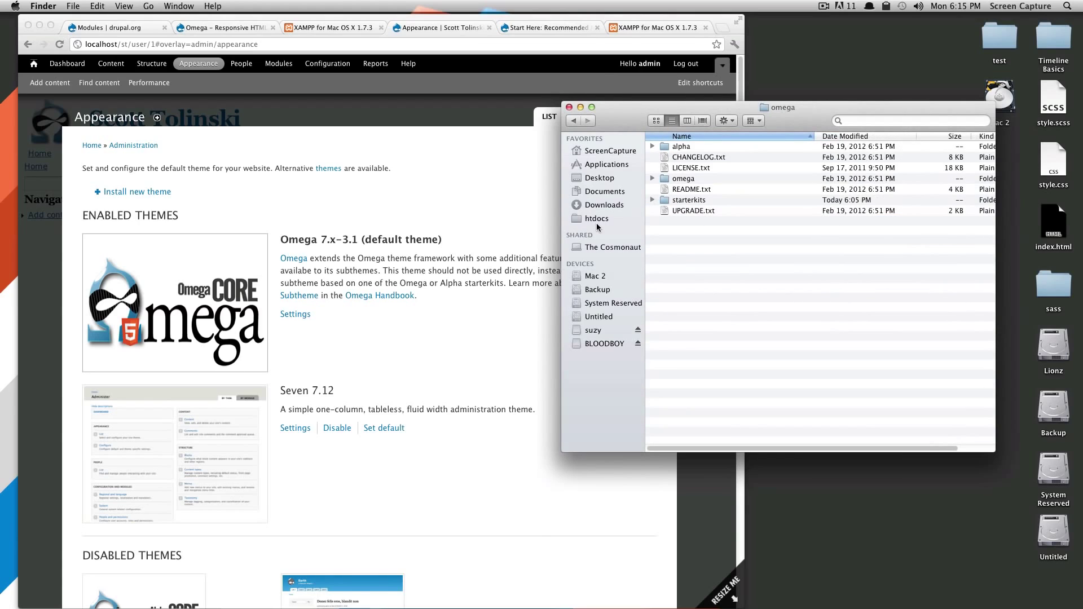
Step: Navigate to the site's sites/all folder inside htdocs/st
click(597, 218)
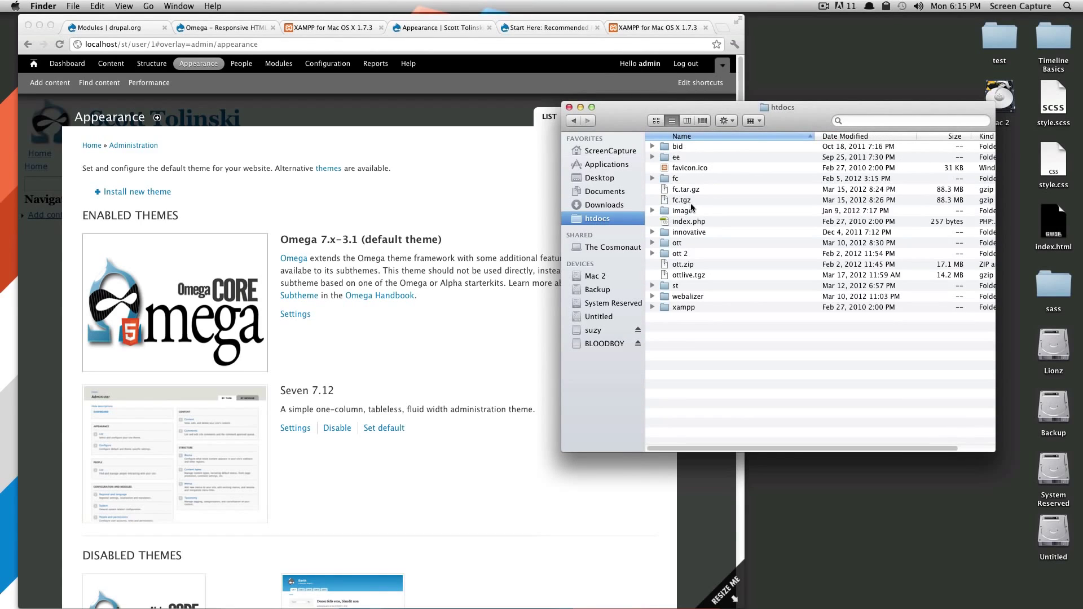
double_click(671, 286)
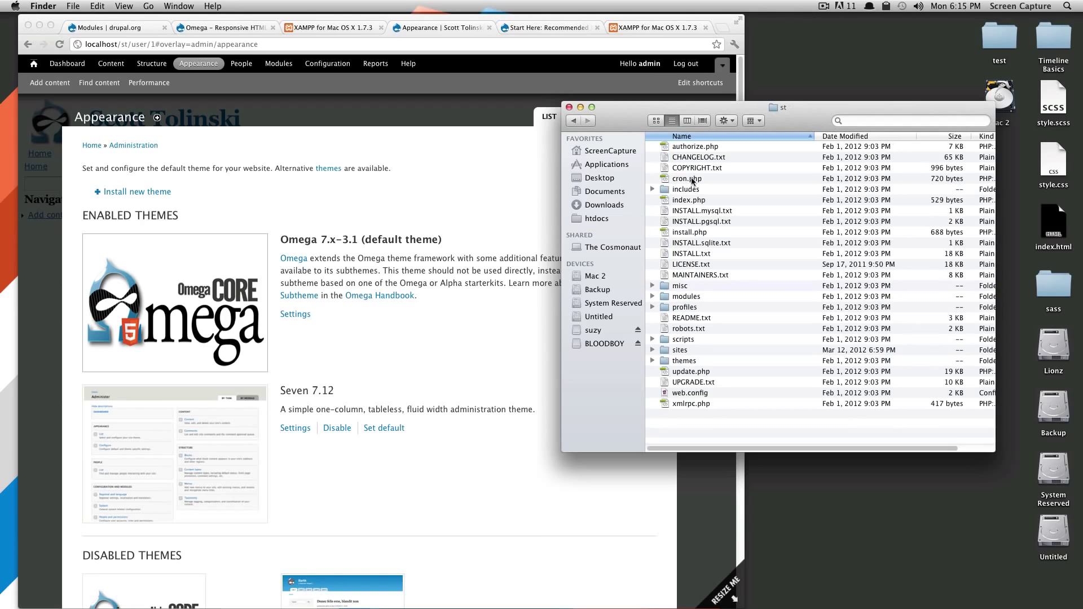
double_click(668, 351)
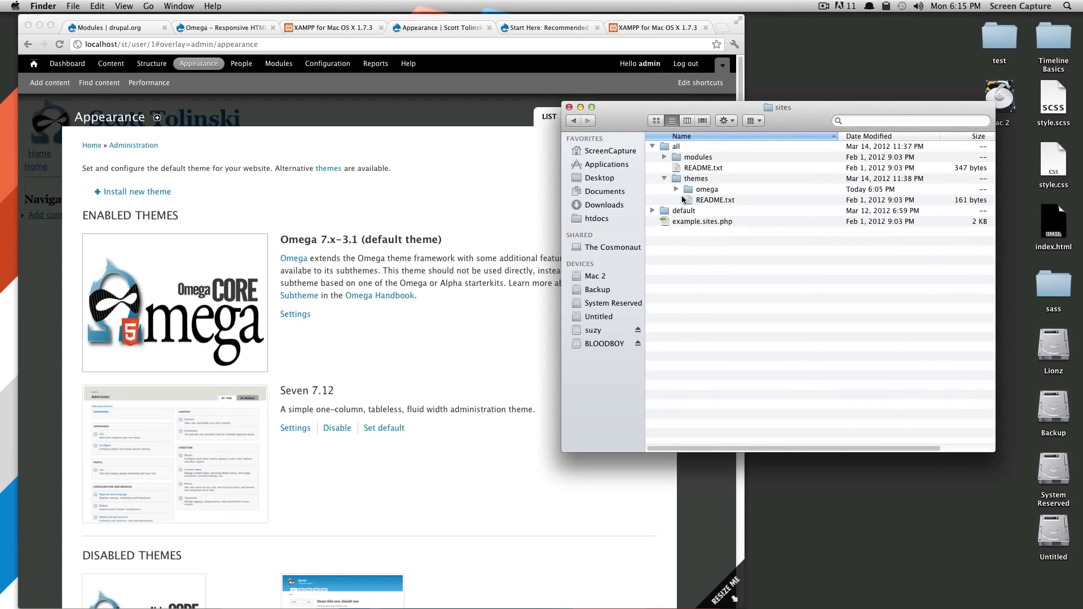
double_click(673, 147)
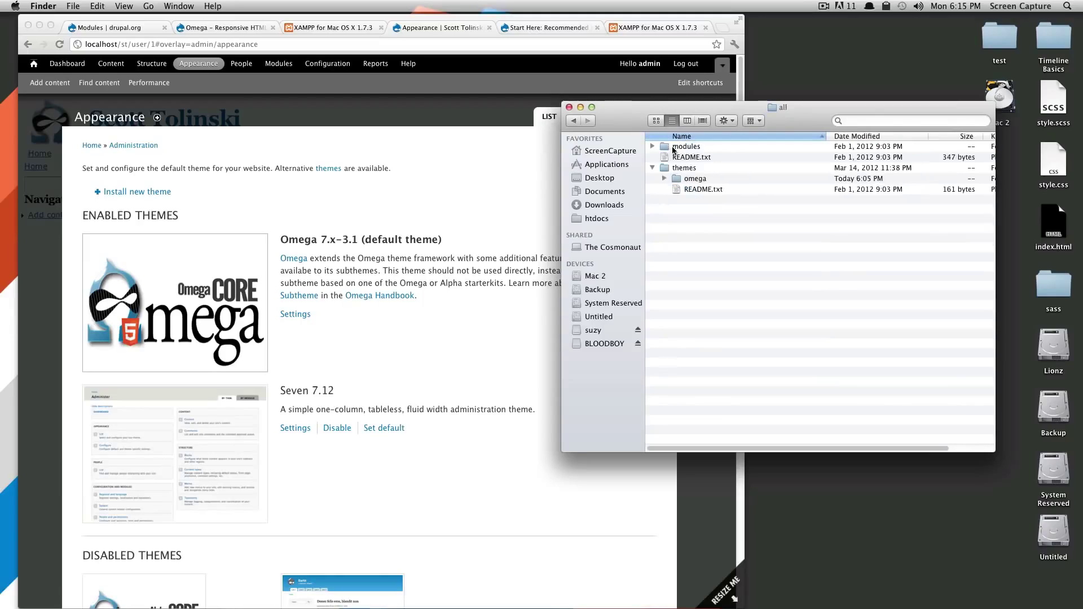
Step: Expand the omega theme folder and its starterkits subfolder to list the available starter kits
click(674, 179)
click(662, 179)
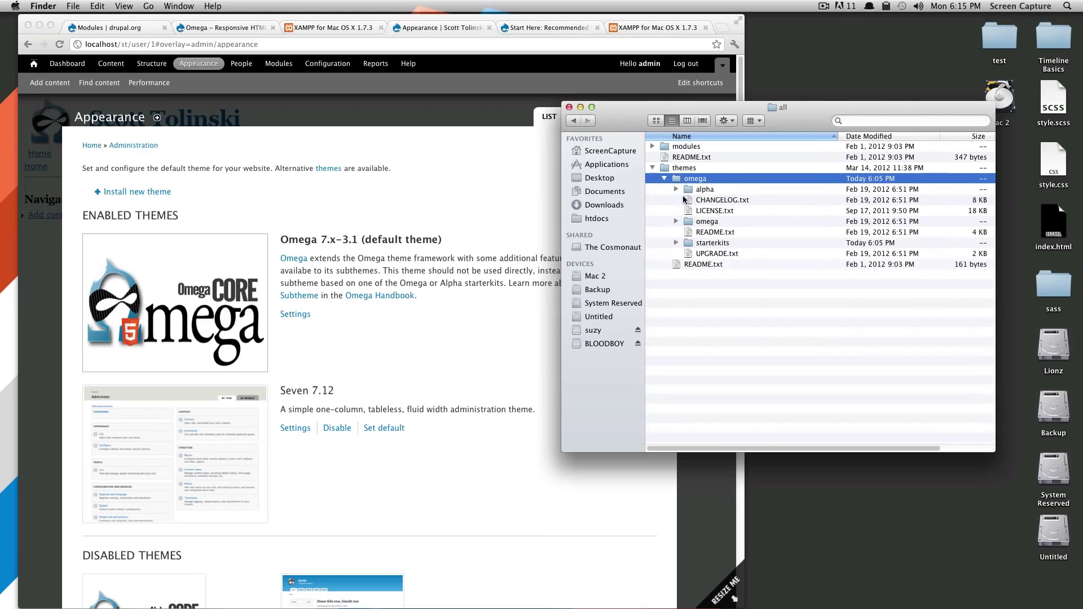
click(687, 243)
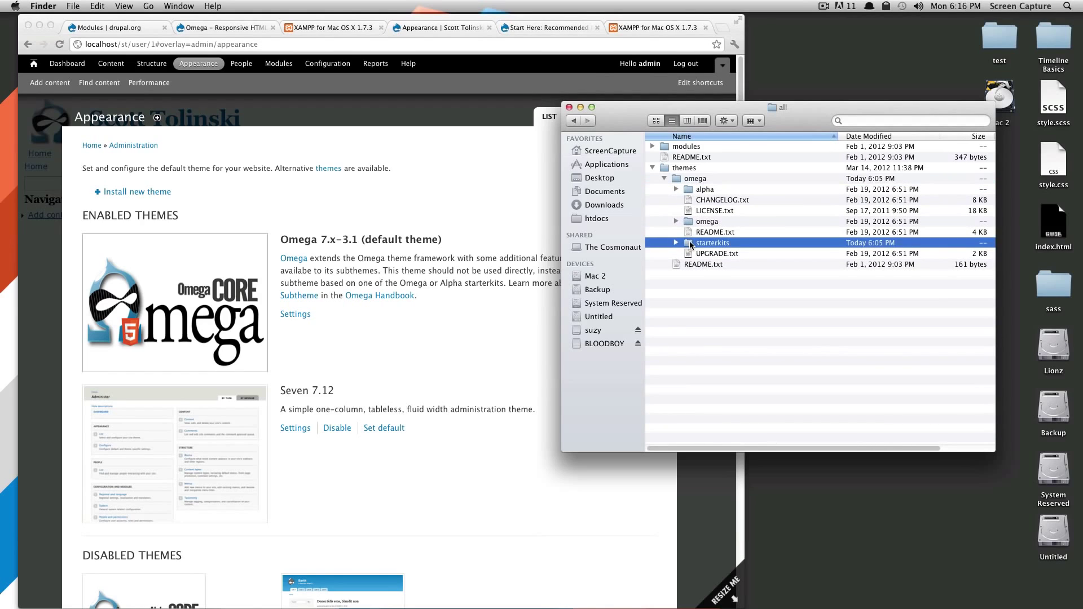
click(676, 242)
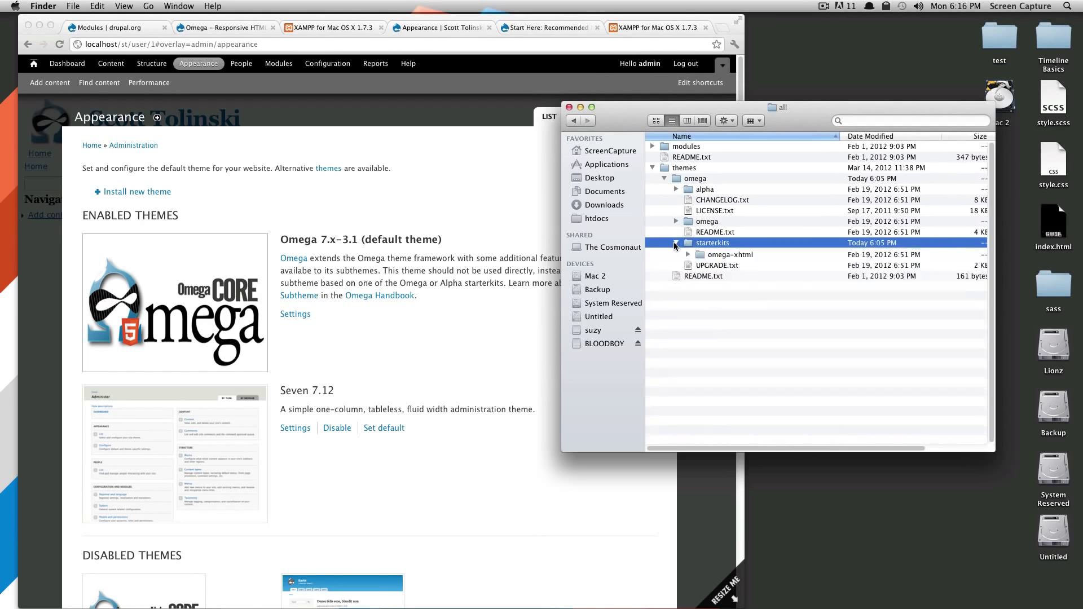
click(687, 264)
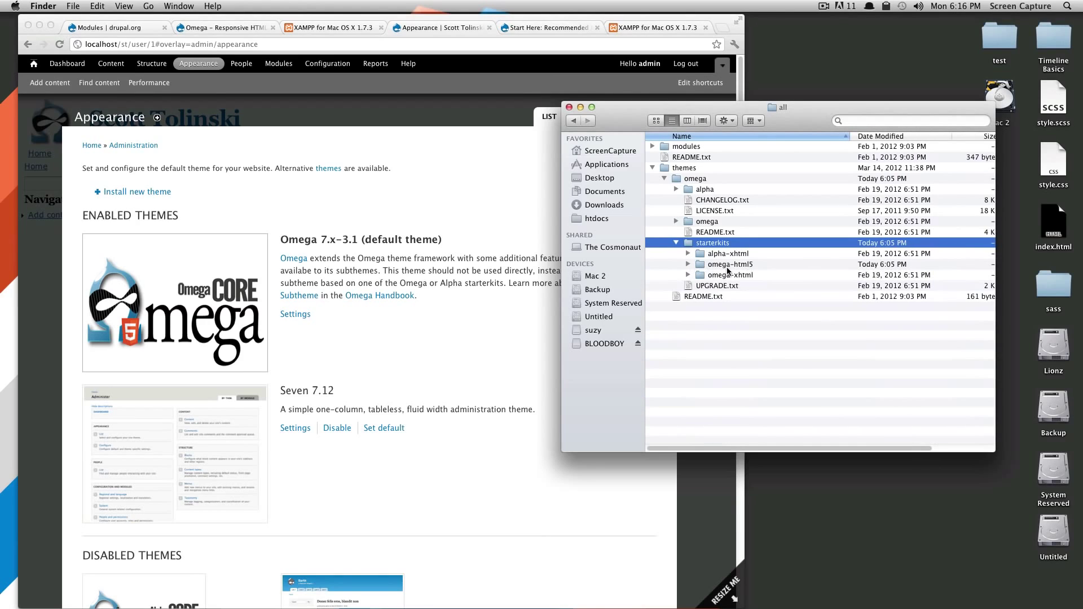
Step: Copy the omega-html5 starter kit folder from starterkits into the themes folder
click(727, 254)
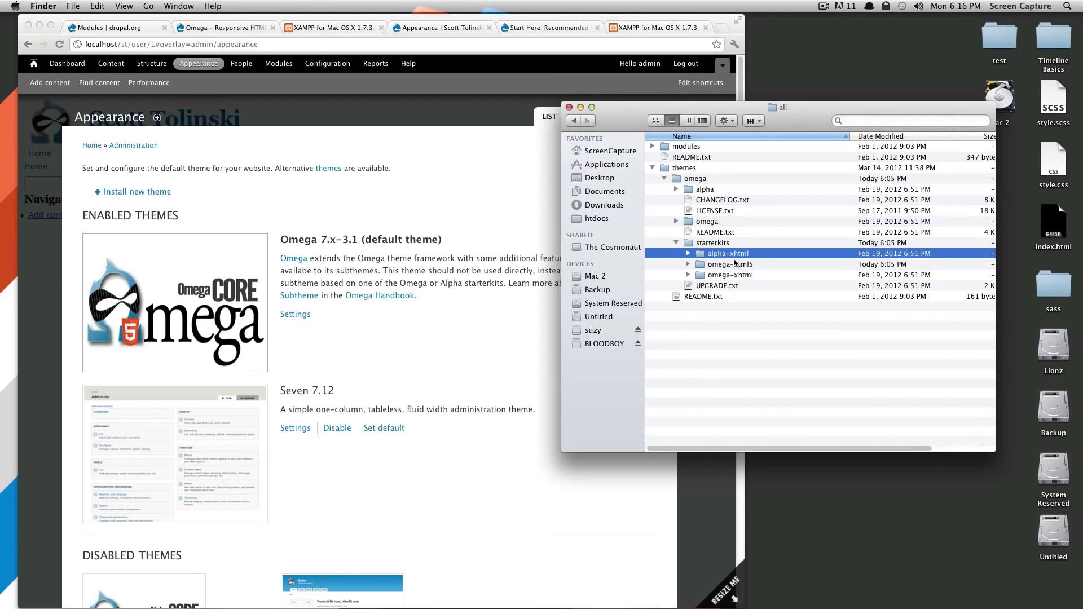
click(712, 275)
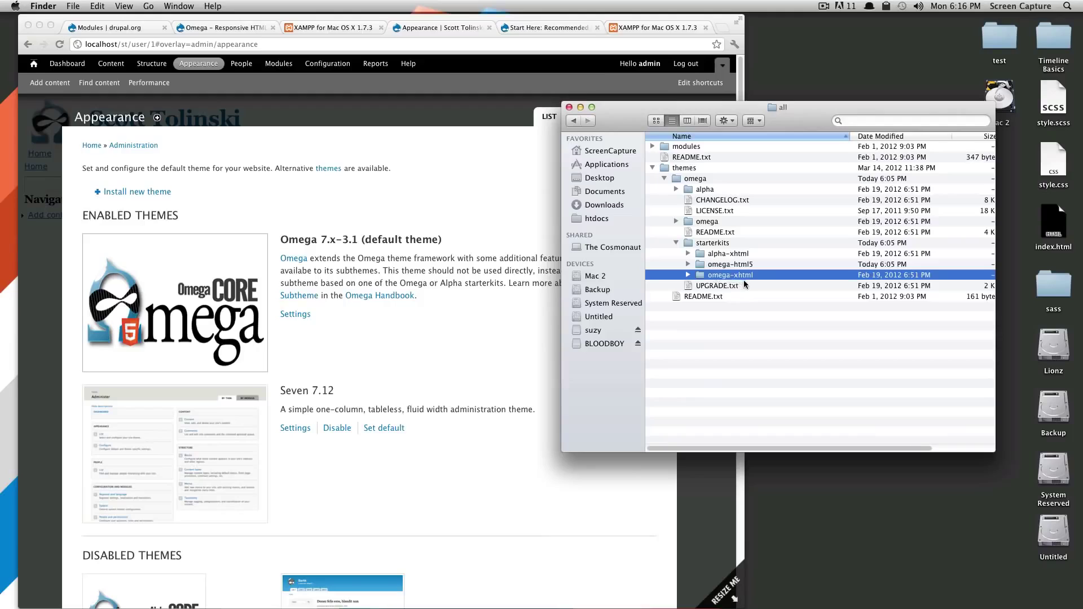
click(726, 265)
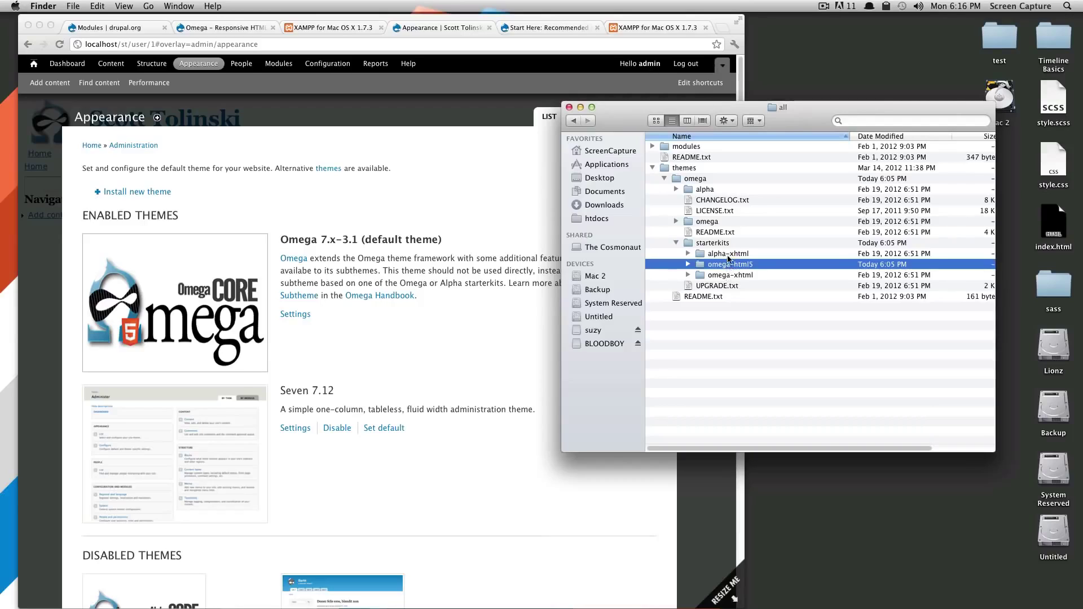
click(728, 256)
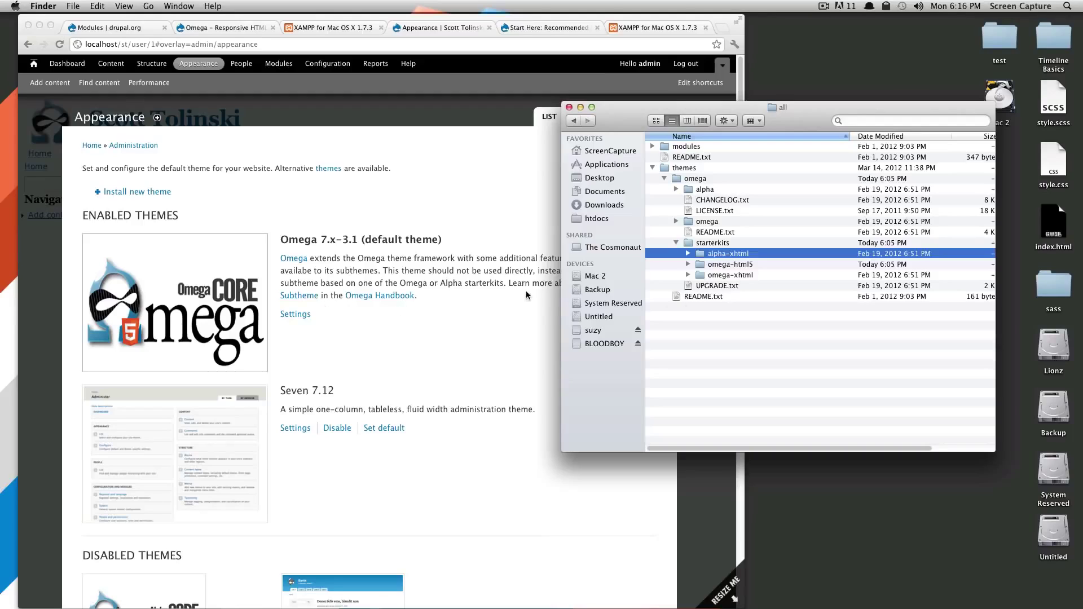
click(725, 267)
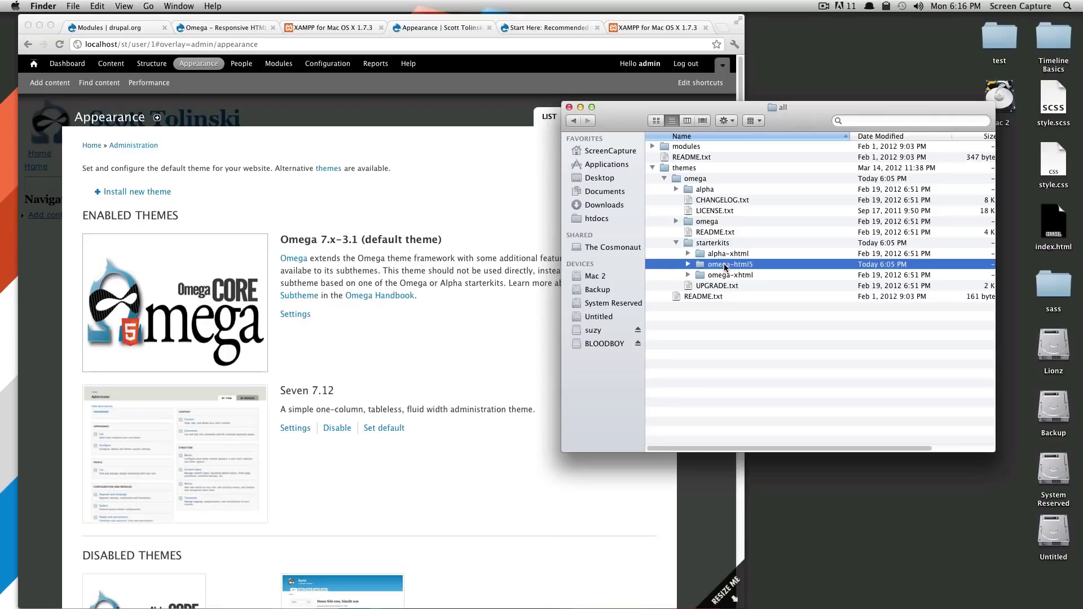
drag(725, 265, 679, 168)
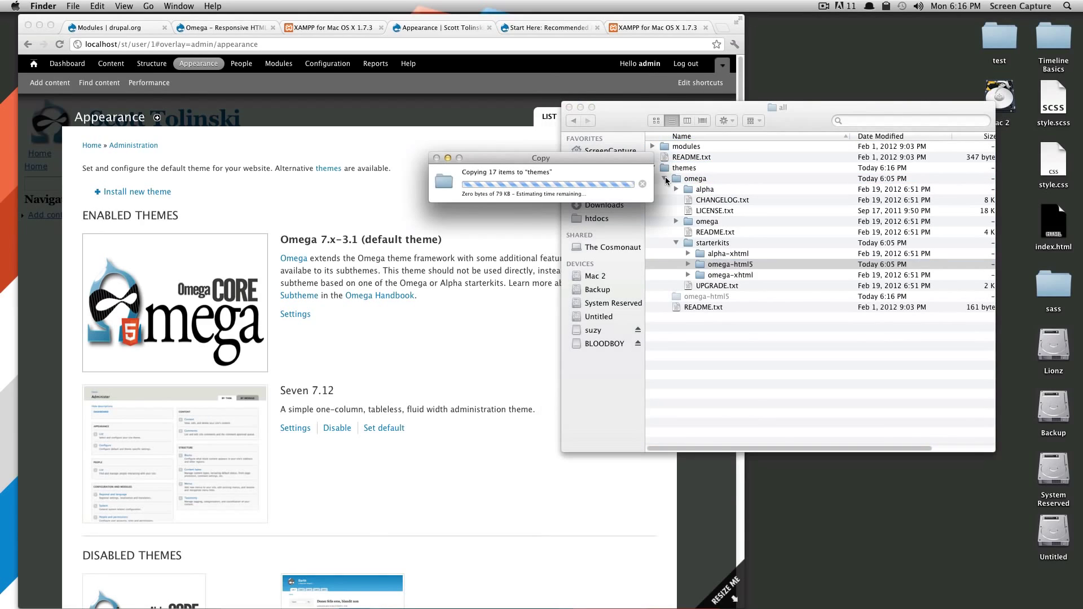
drag(605, 155, 475, 150)
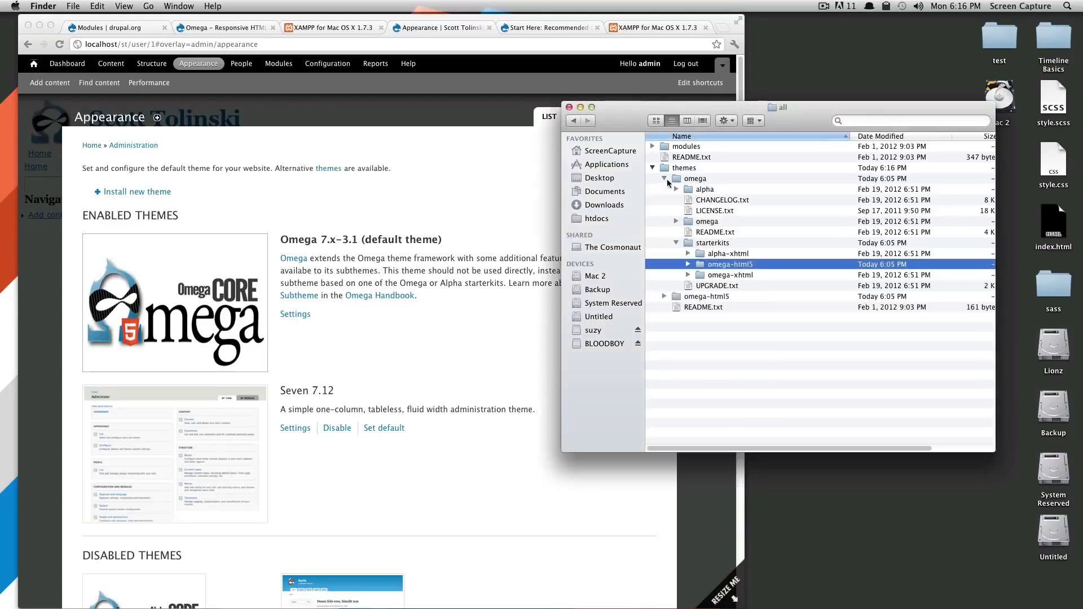
Step: Collapse the omega folder and rename the copied omega-html5 folder in themes as st
click(664, 178)
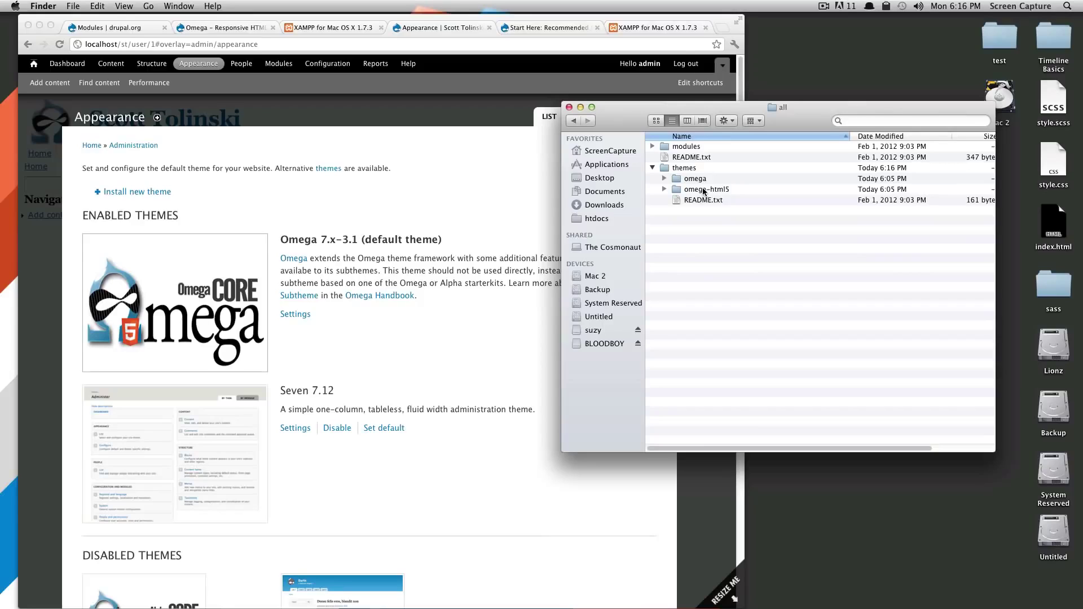
click(703, 190)
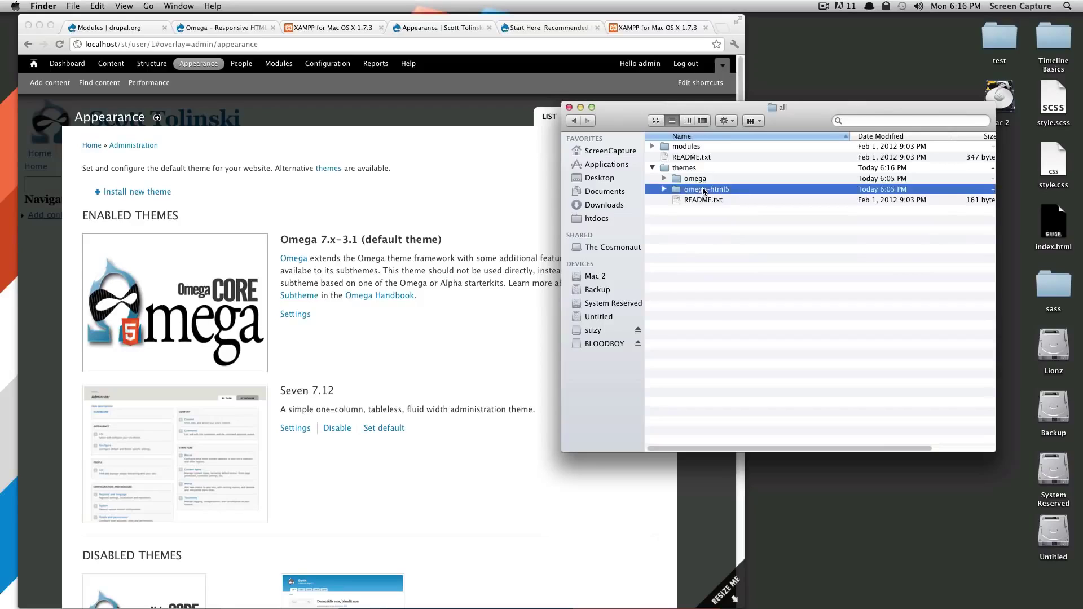
click(704, 191)
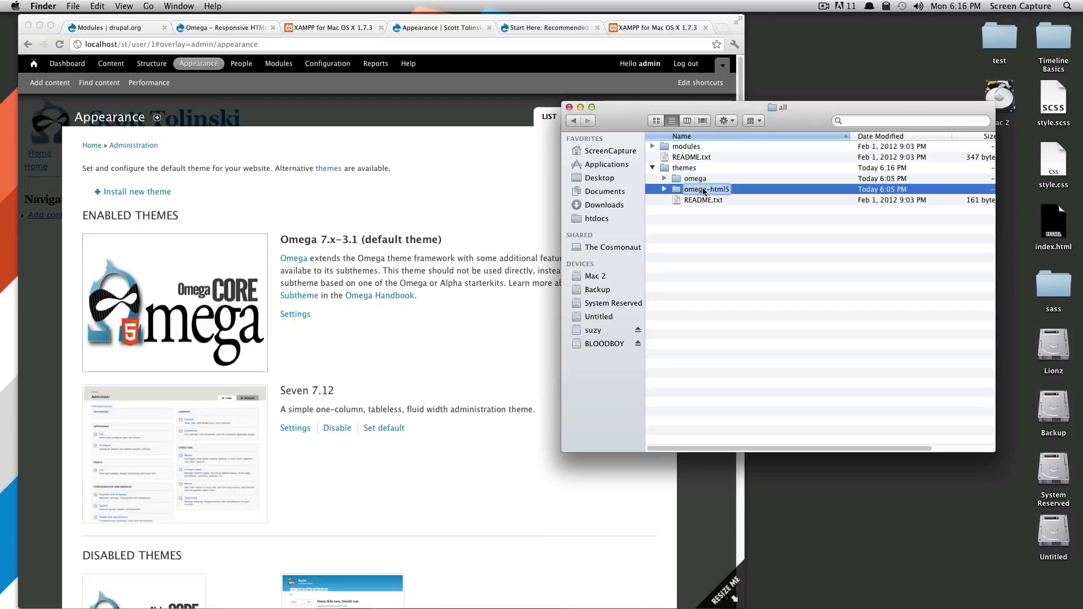
text(st)
click(668, 187)
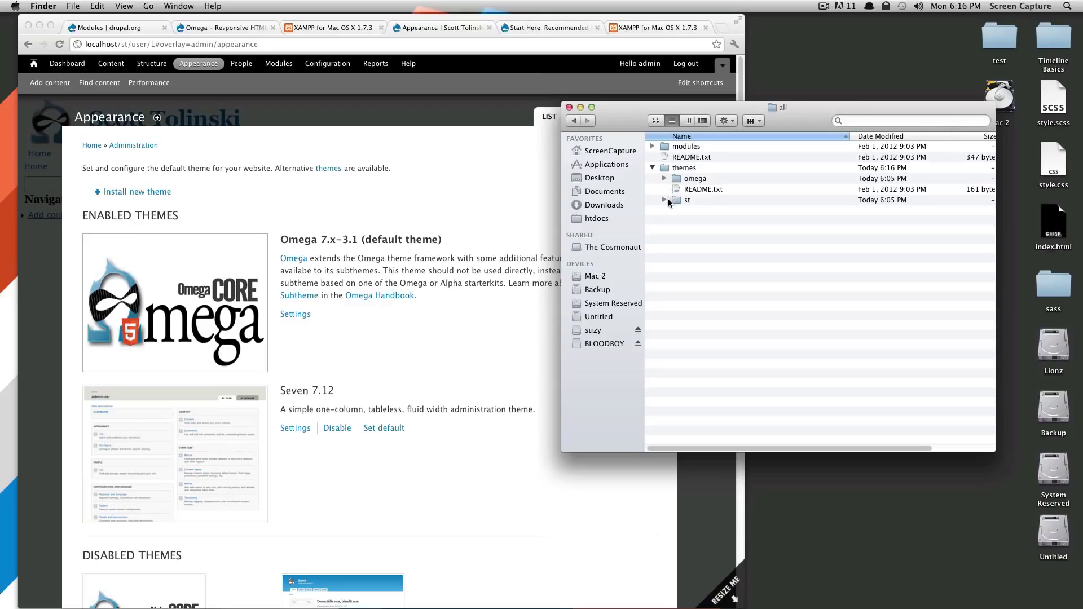
Step: Expand the st folder, collapse its css subfolder, and rename starterkit_omega_html5.info as st.info
click(664, 200)
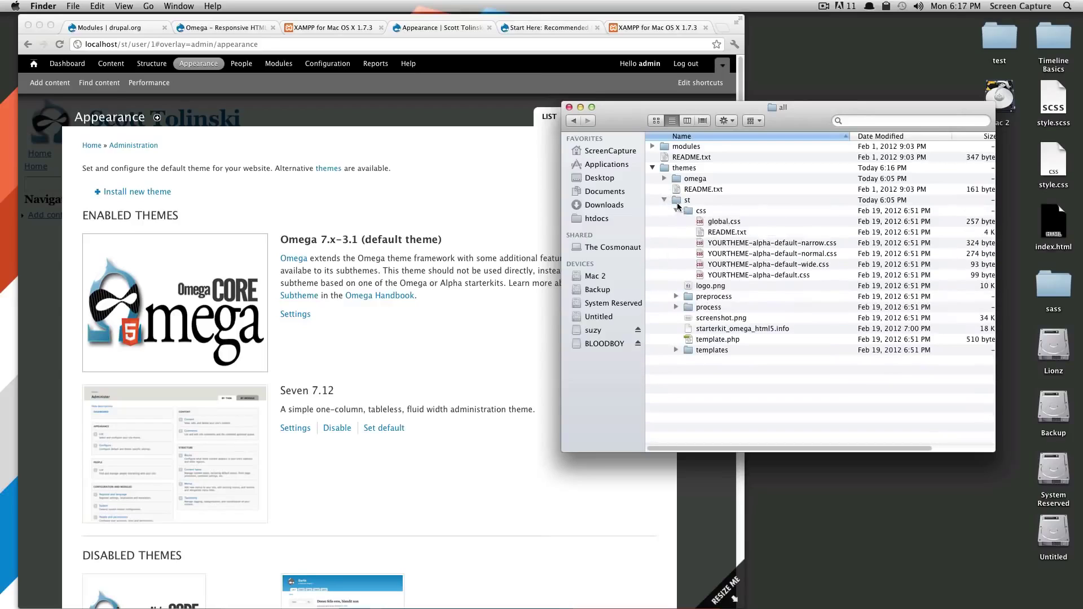
click(677, 201)
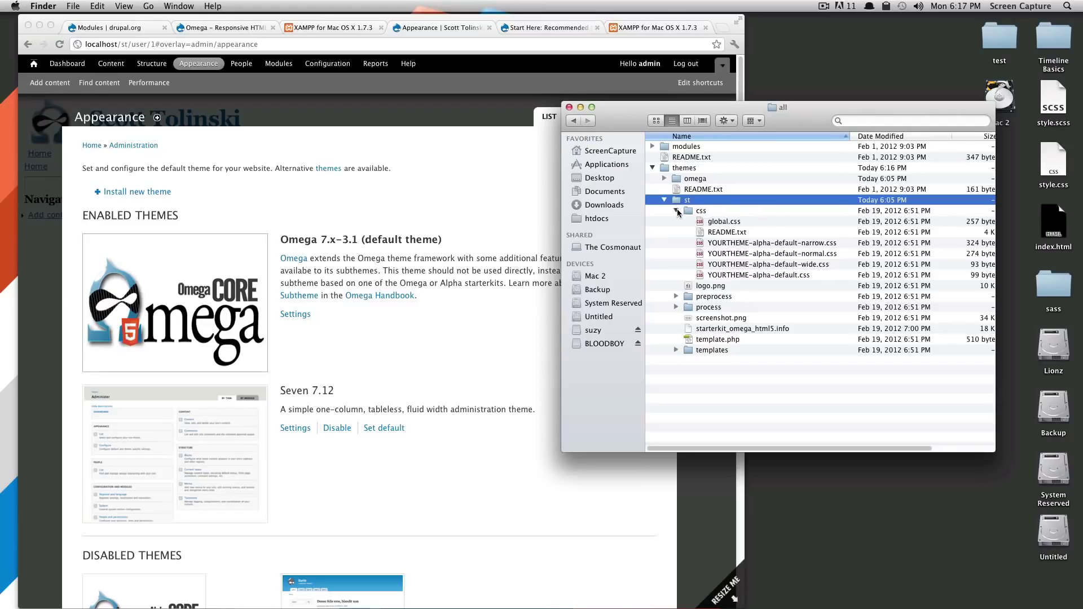
click(676, 211)
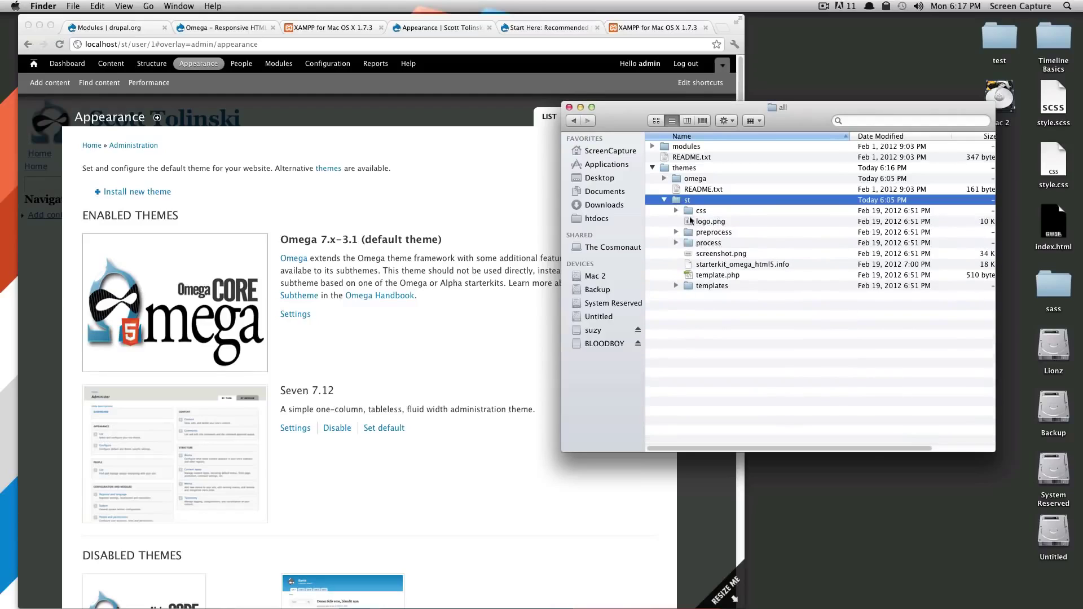
click(719, 264)
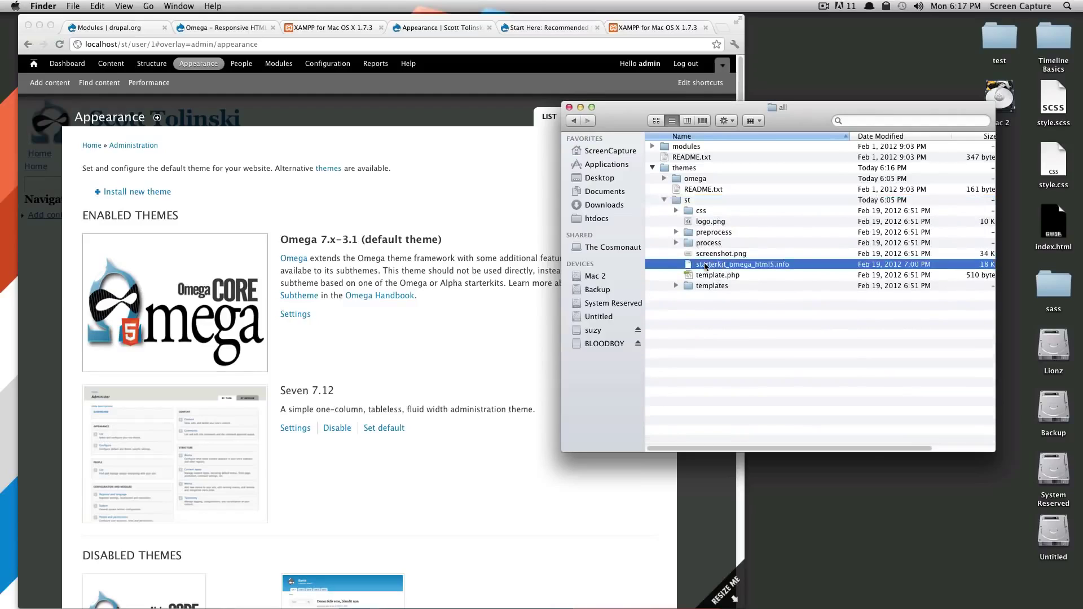
click(749, 264)
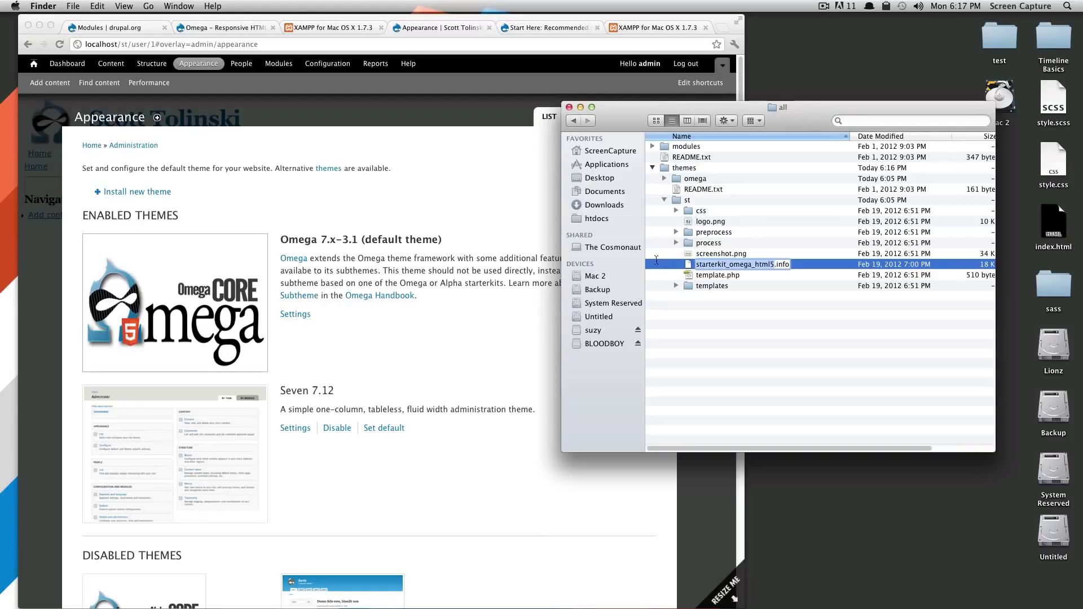
click(740, 294)
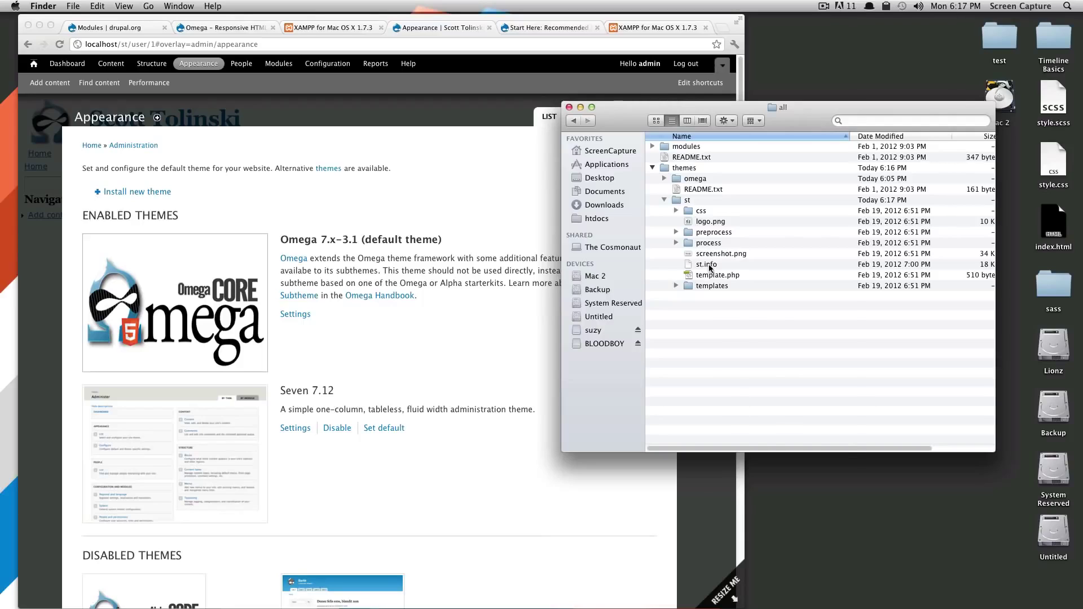
Step: Open st.info in Sublime Text 2 and move the editor window clear of the browser's theme list
right_click(709, 267)
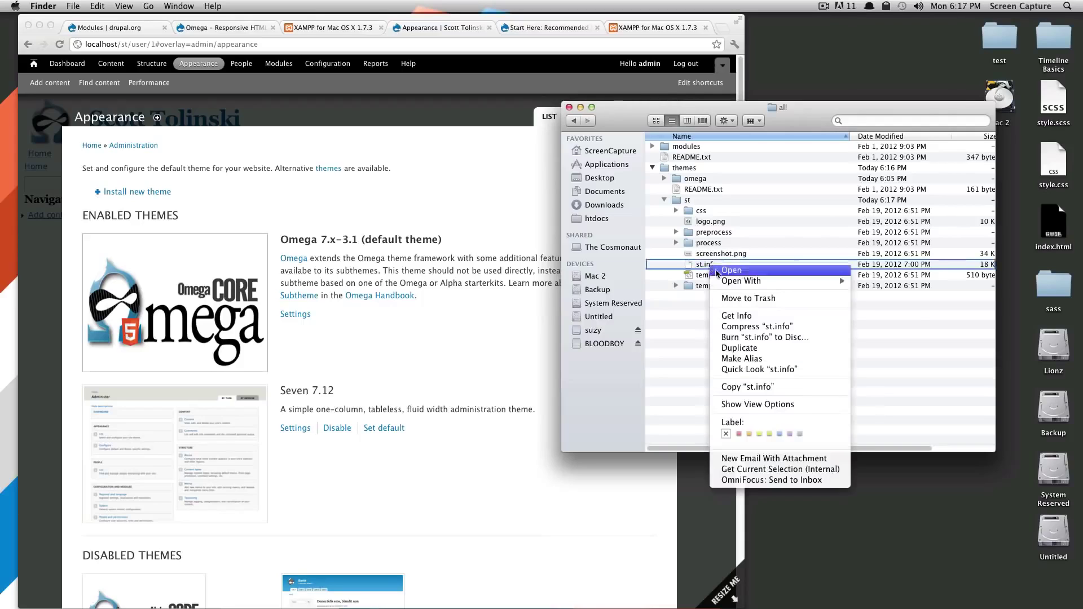
click(663, 304)
drag(702, 268, 635, 591)
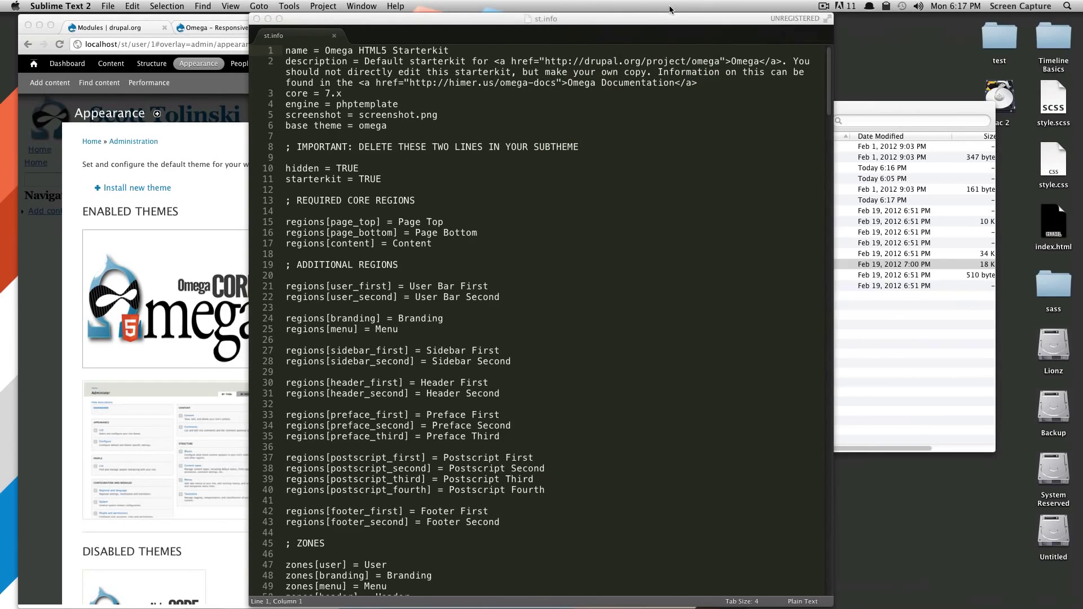
drag(645, 18, 884, 17)
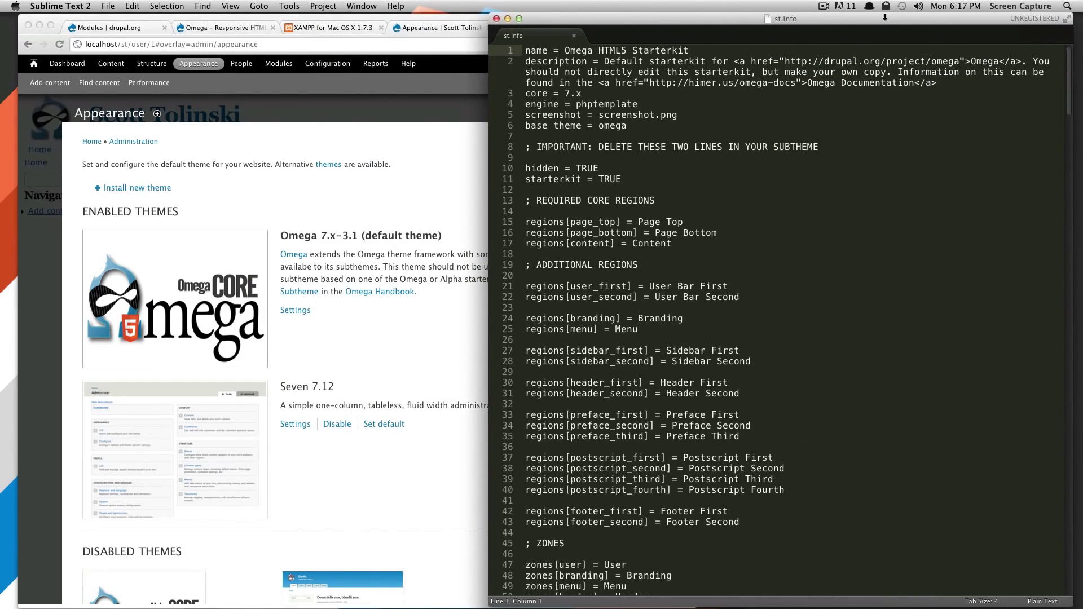
Step: Examine the regions, zones and optional stylesheet definitions in st.info, highlighting the global.css name and description entries
click(880, 233)
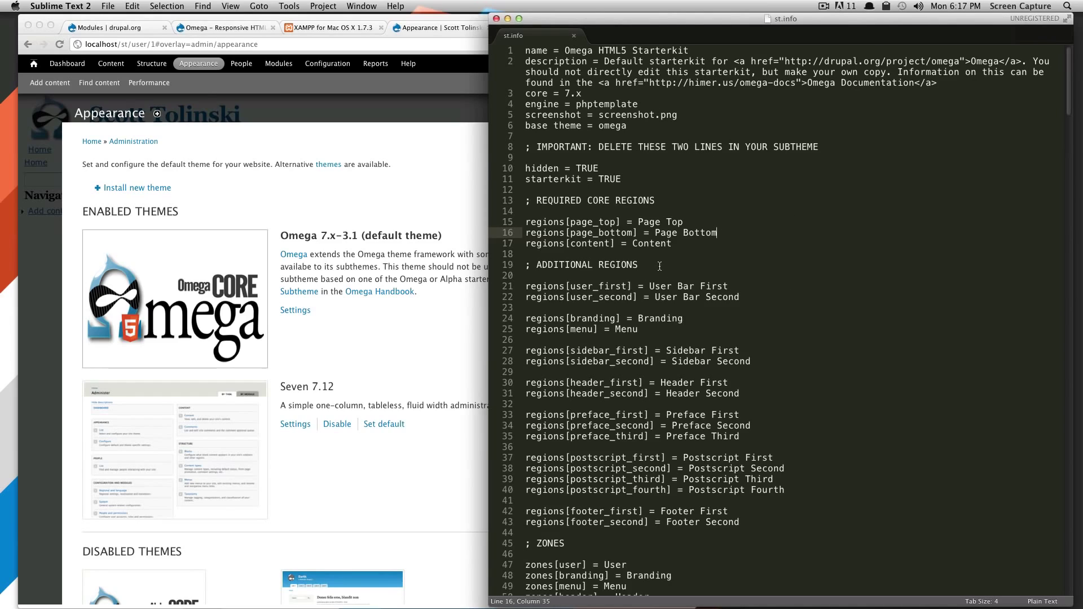
scroll(661, 270, down, 4)
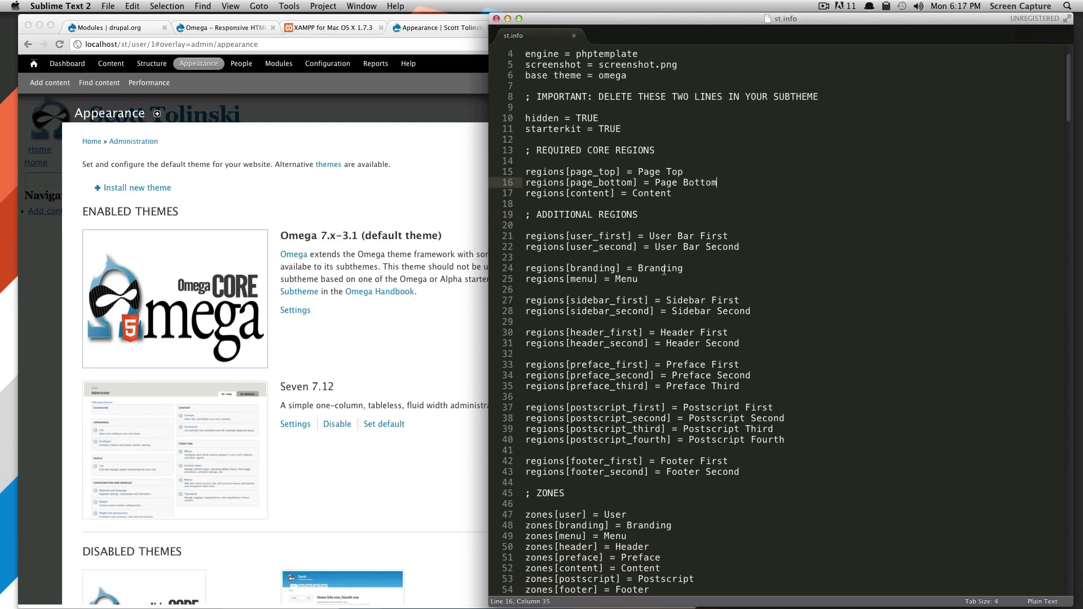
scroll(665, 273, down, 6)
drag(648, 418, 771, 430)
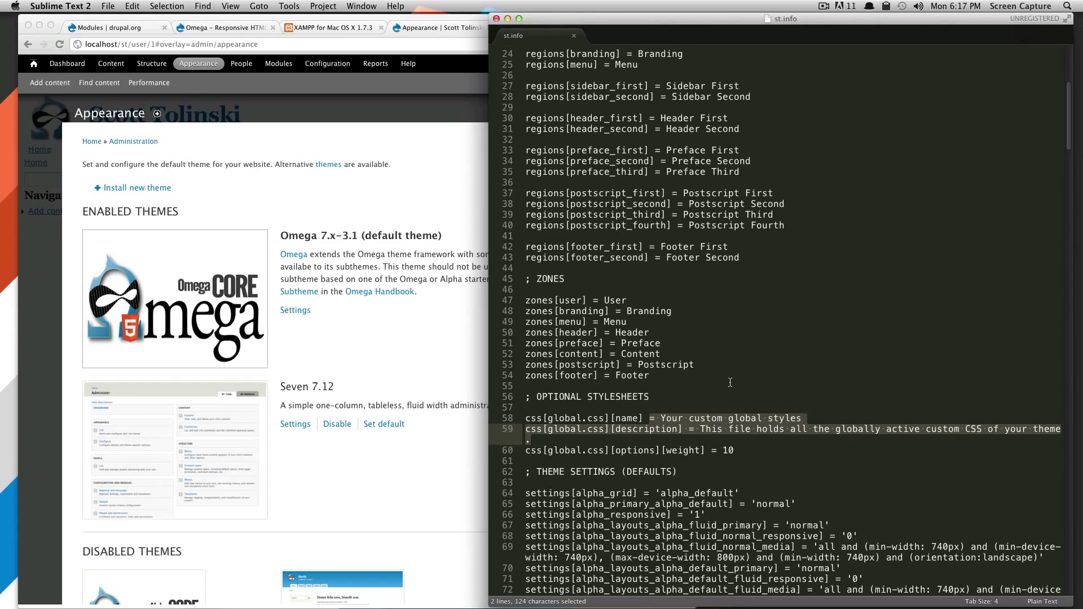
Step: Replace the starter kit's name at the beginning of st.info with ST
scroll(730, 383, up, 7)
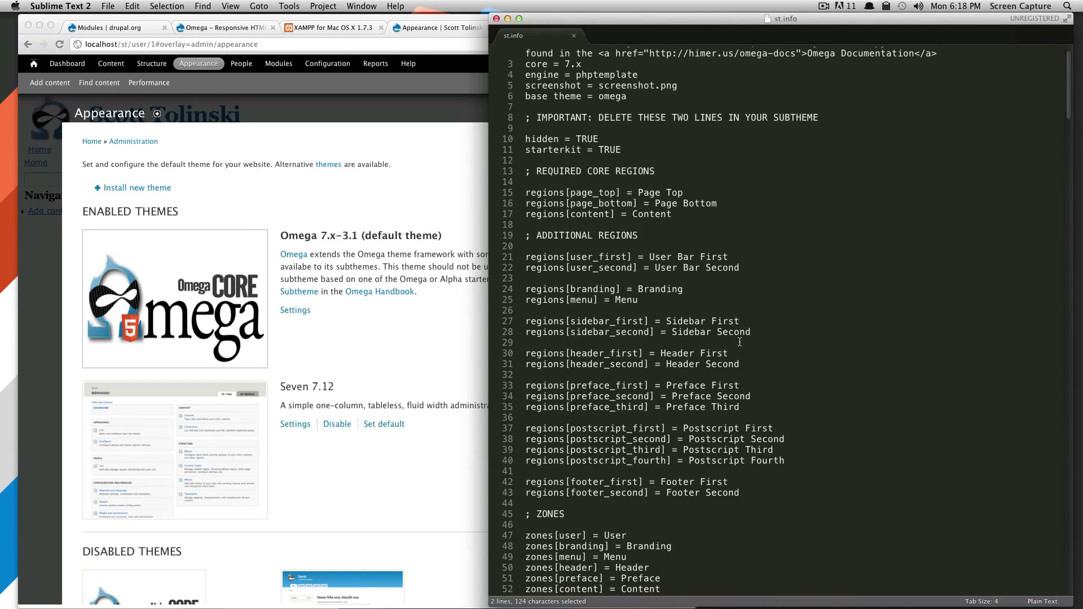
scroll(740, 341, down, 6)
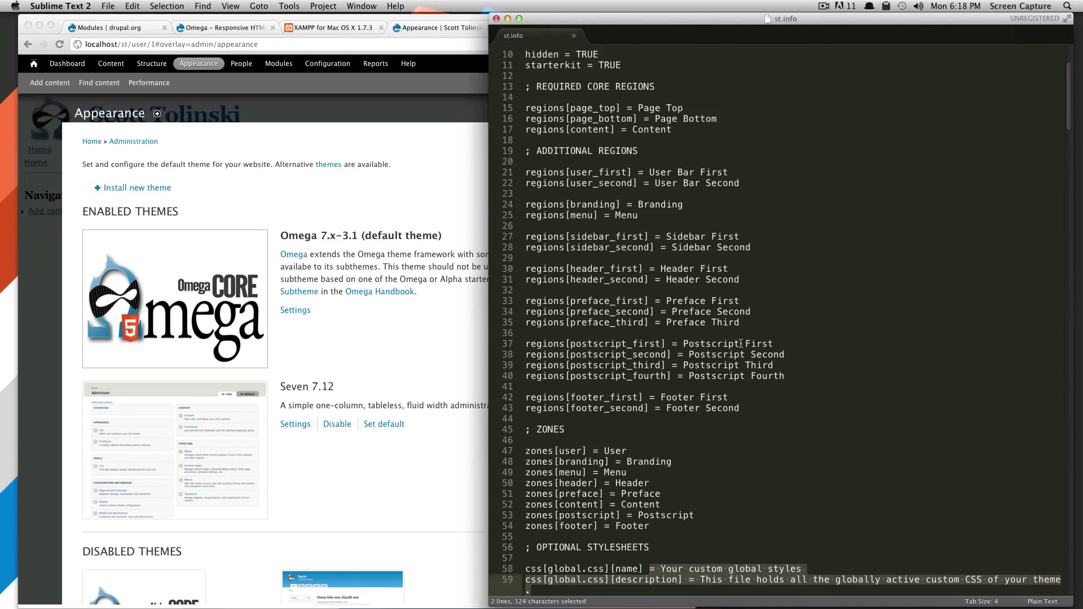
scroll(742, 343, up, 7)
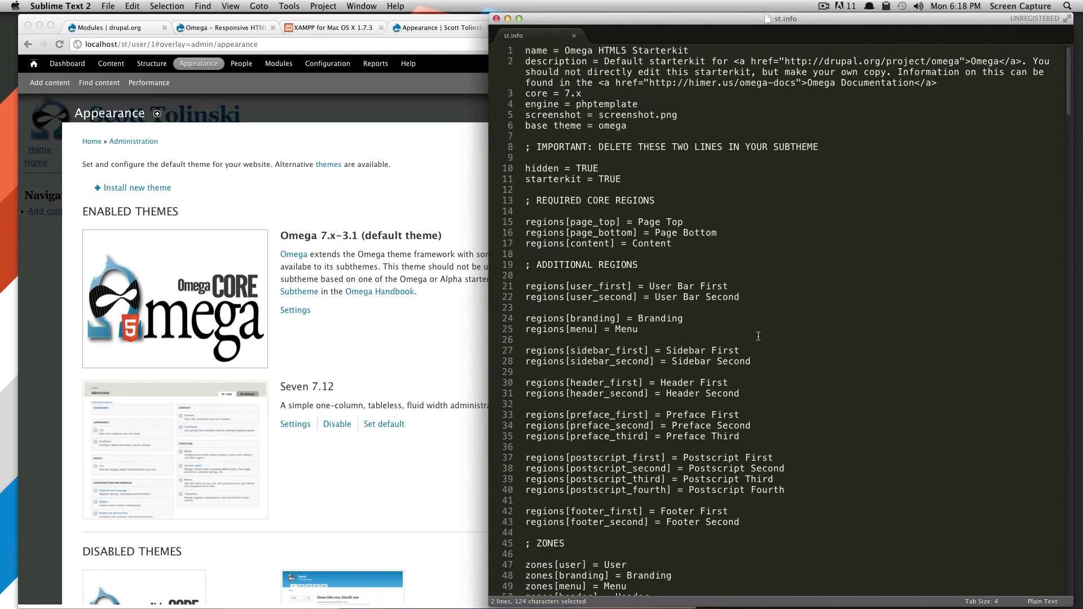
click(758, 336)
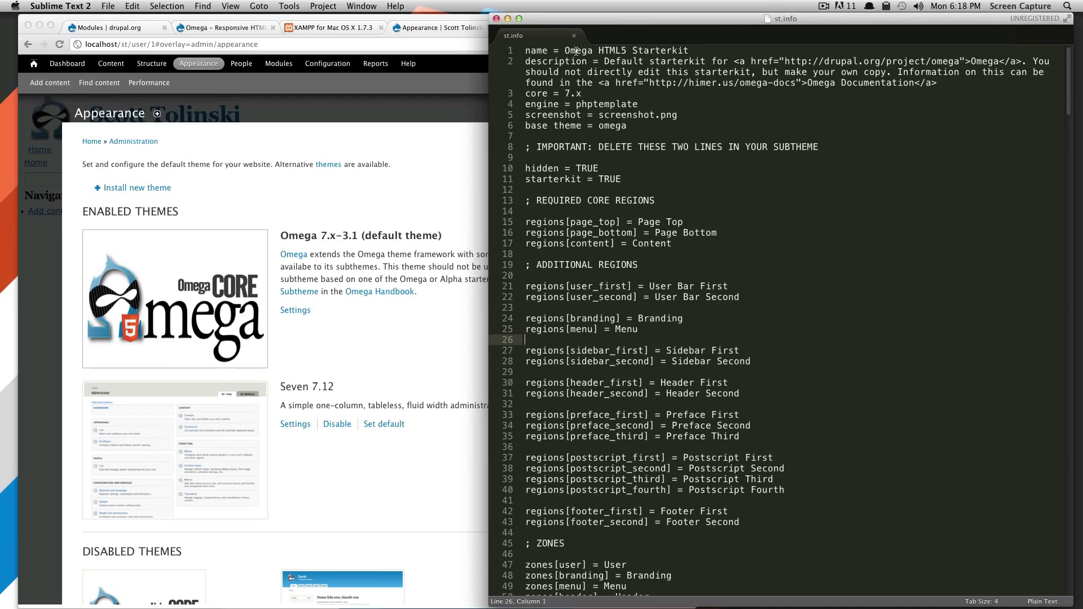
drag(564, 51, 695, 53)
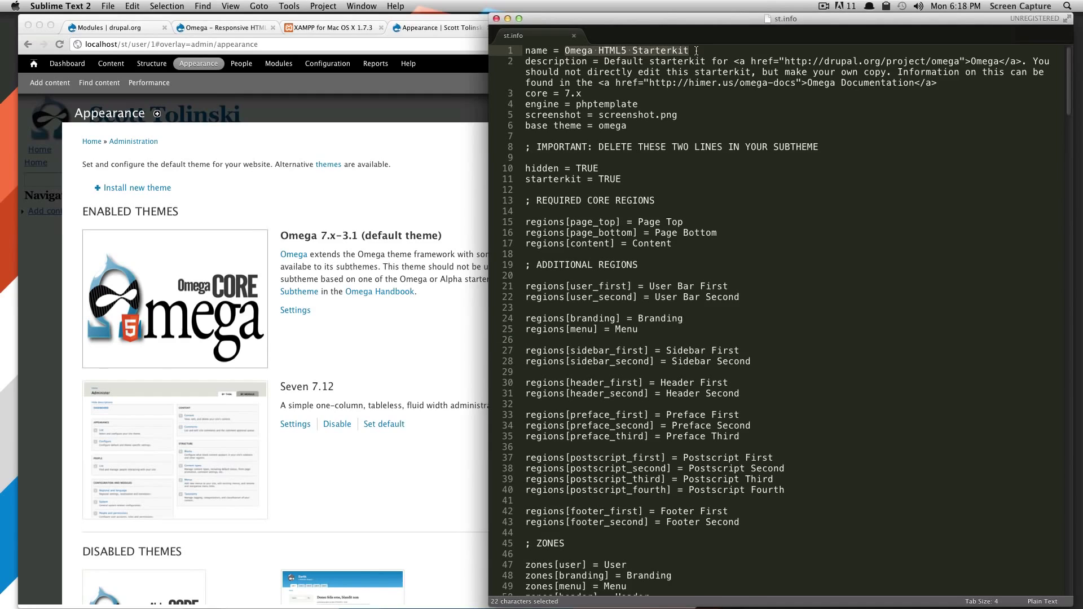
text(ST)
Step: Replace the default starter kit description in st.info with a short text saying the theme is for the owner's site
click(604, 61)
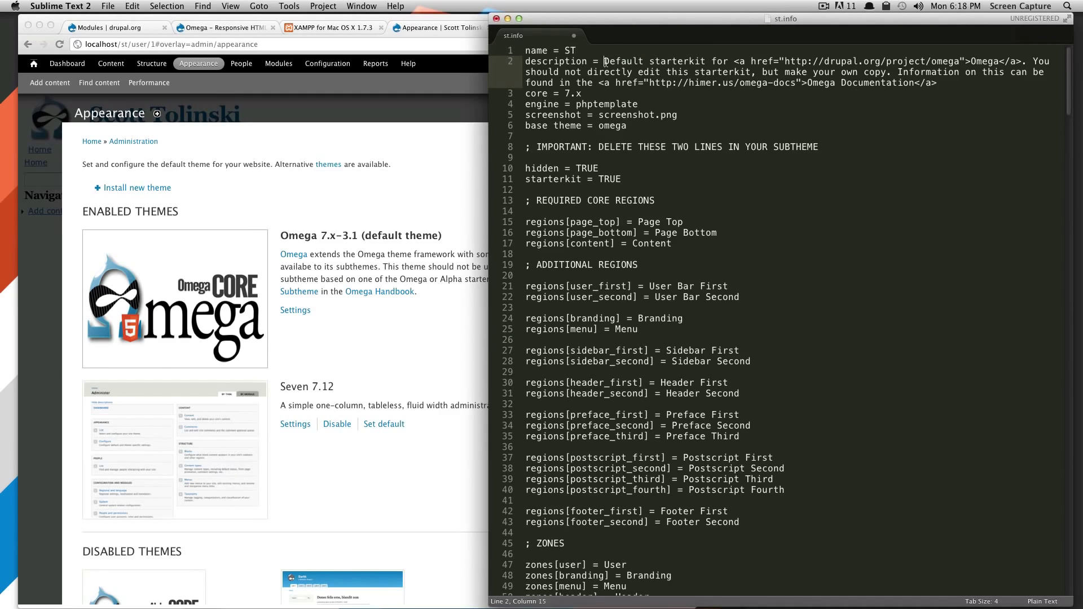
drag(604, 61, 945, 83)
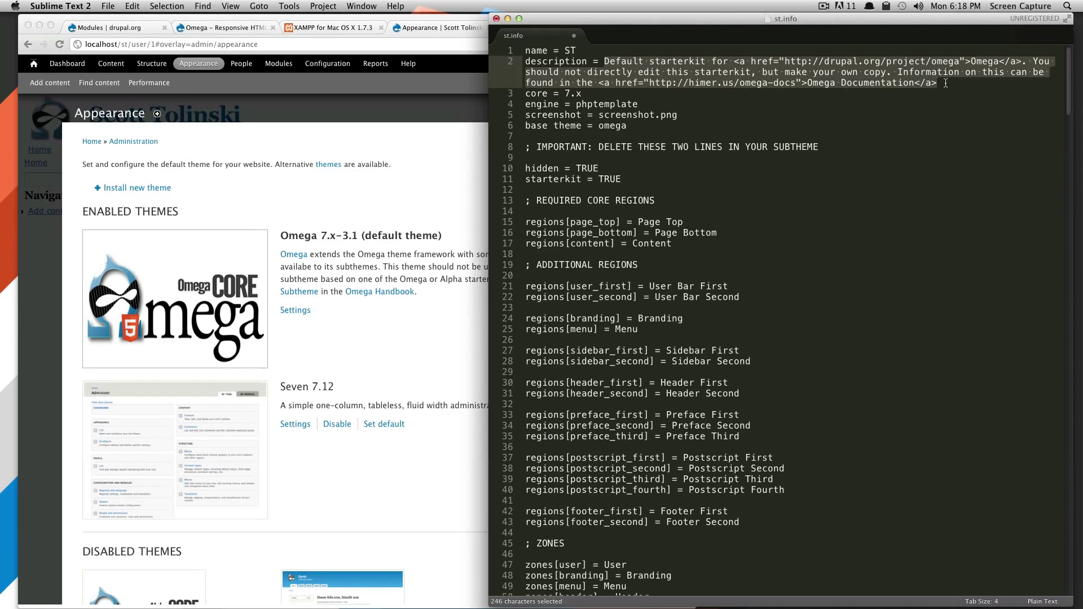
text(Them)
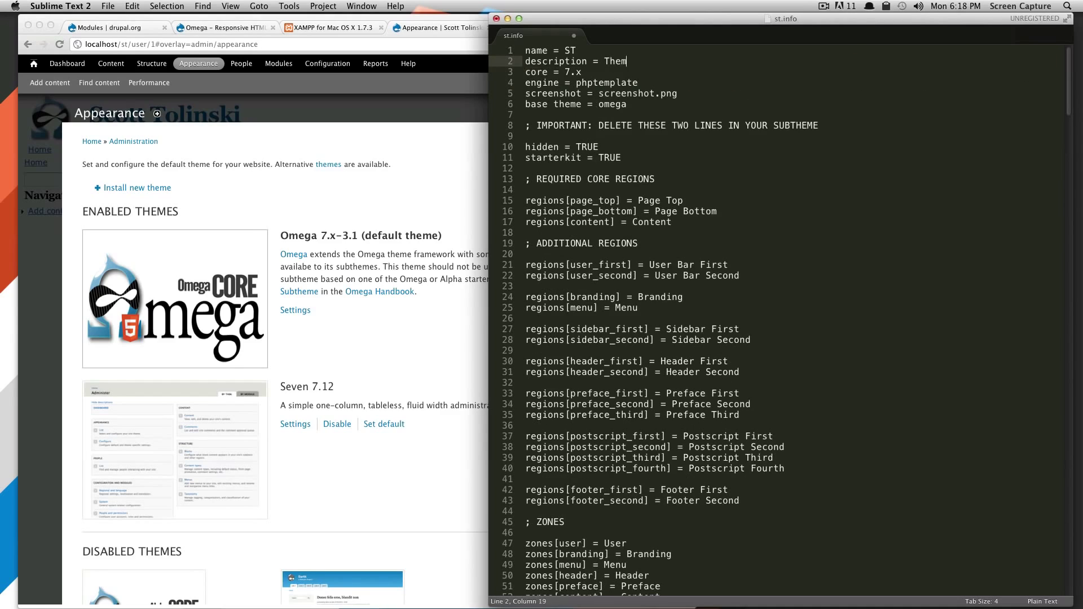
text(e for Scott's Site)
click(614, 61)
Step: Delete the IMPORTANT comment with the hidden = TRUE and starterkit = TRUE lines, remove the extra blank line, and save st.info
double_click(620, 94)
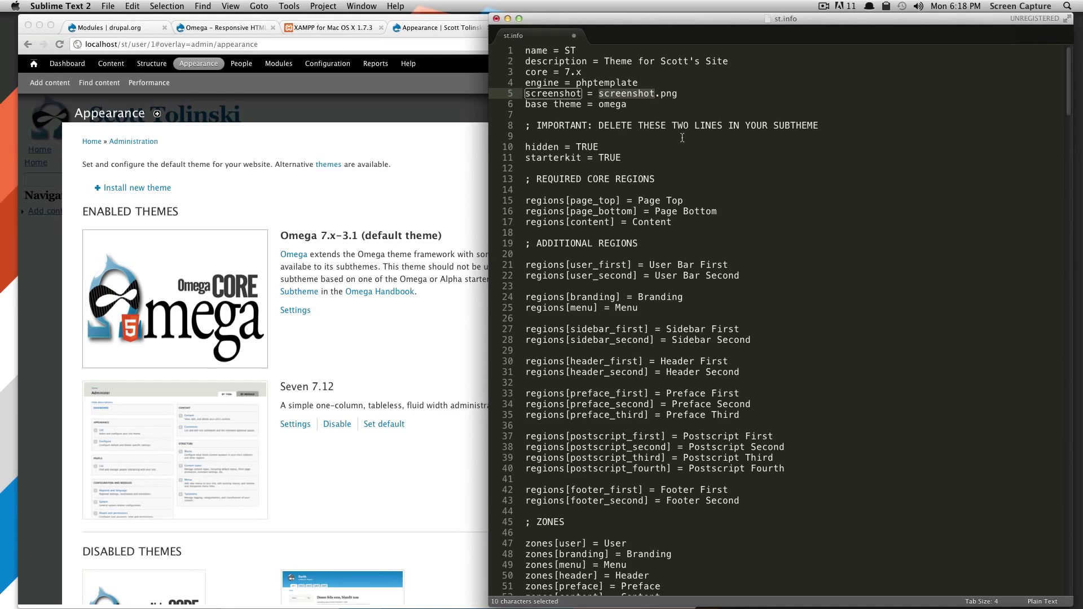
click(612, 106)
double_click(612, 106)
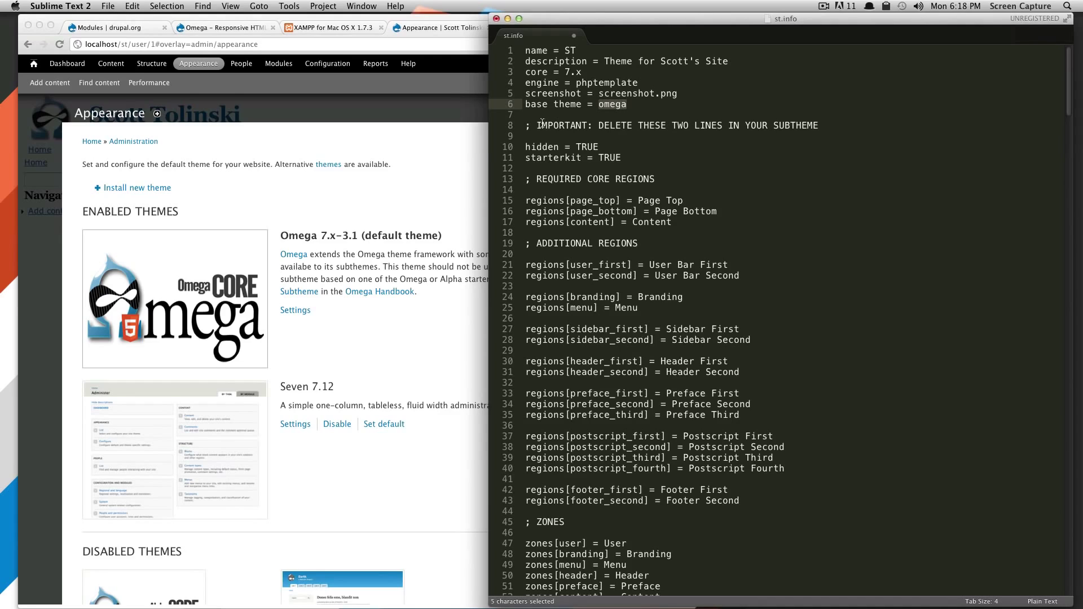
drag(533, 125, 827, 124)
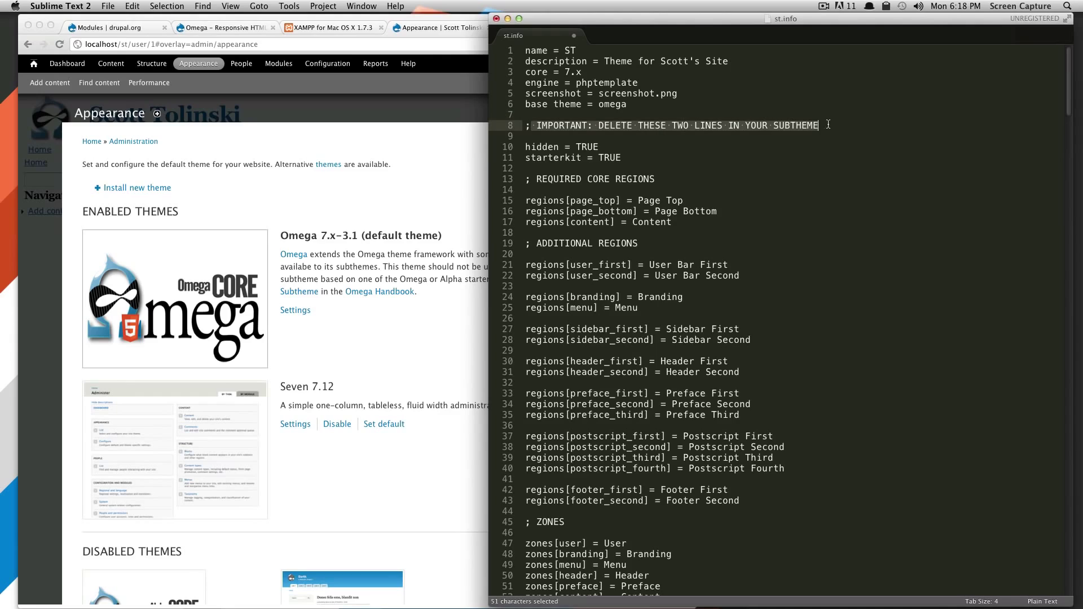
click(736, 157)
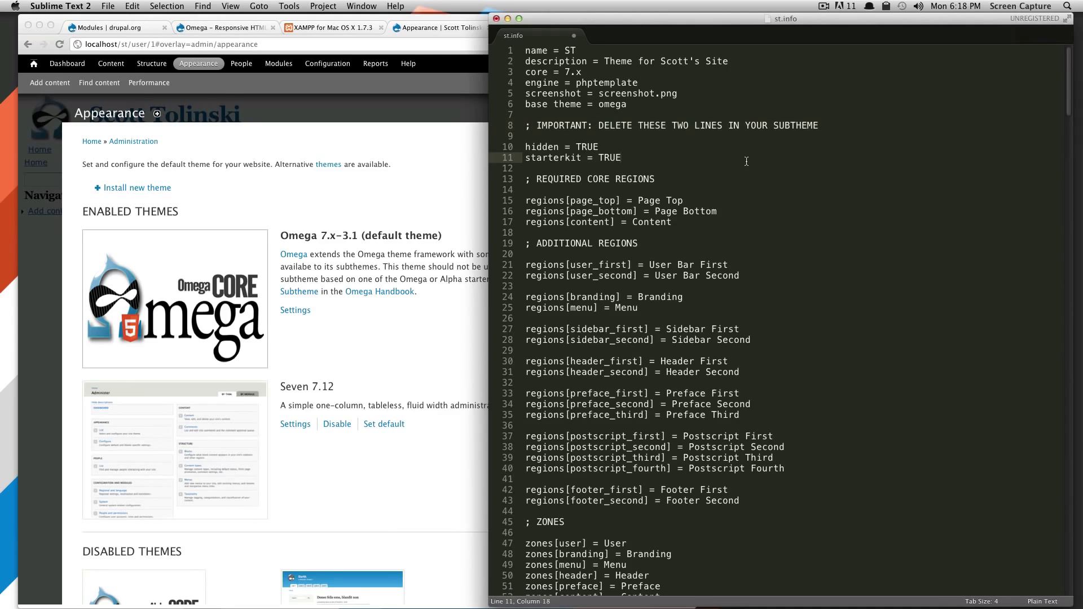
click(671, 151)
drag(678, 161, 512, 129)
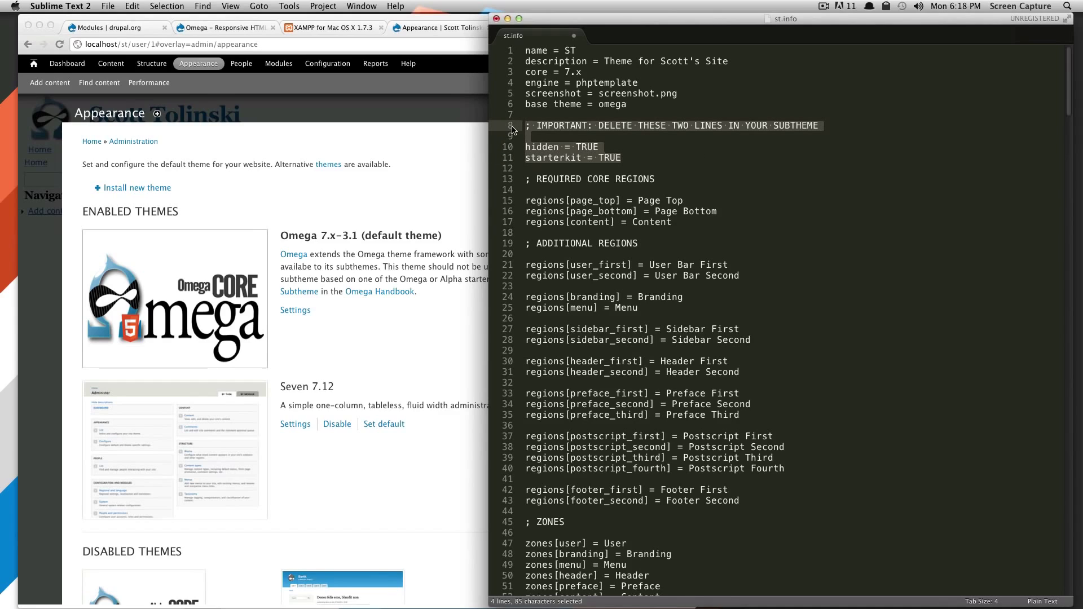
key(BackSpace)
key(BackSpace)
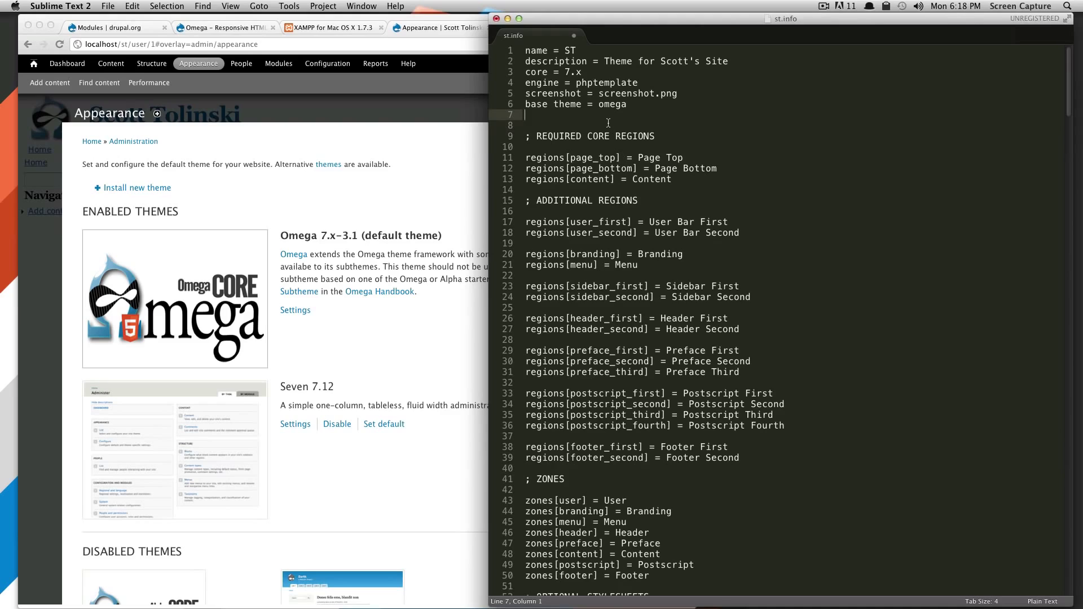
key(Delete)
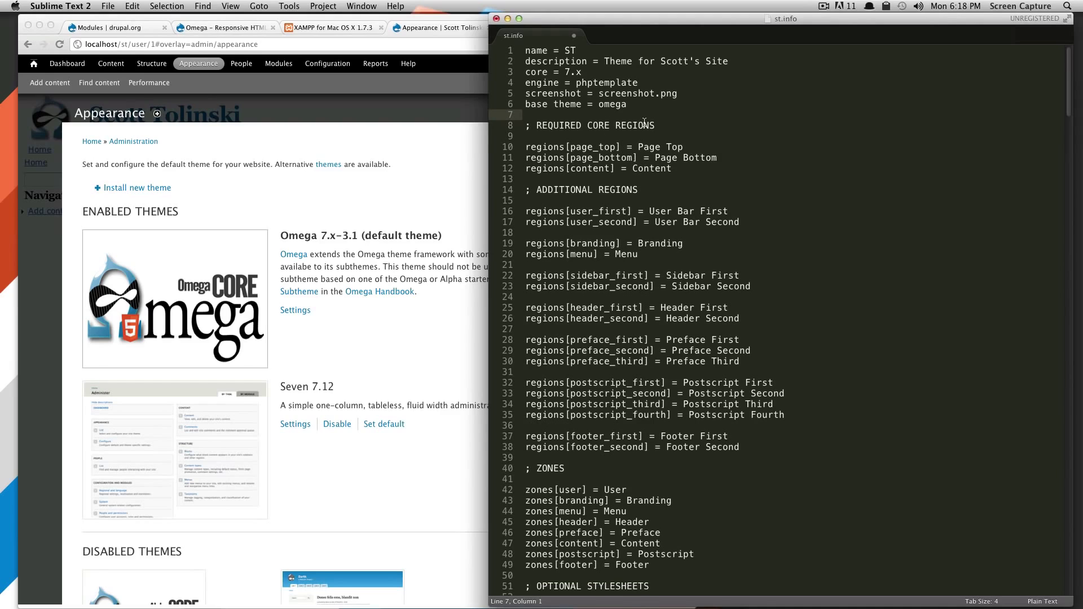
key(super+s)
Step: Switch to Finder, expand the css folder inside st, and rename YOURTHEME-alpha-default-narrow.css as st-alpha-default-narrow.css
click(124, 589)
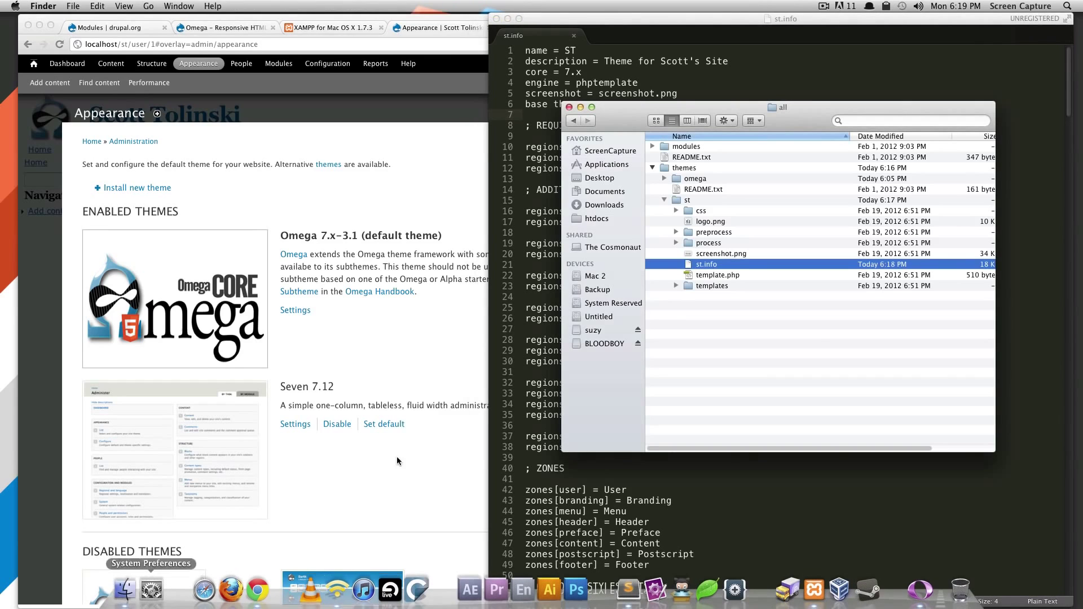
click(737, 319)
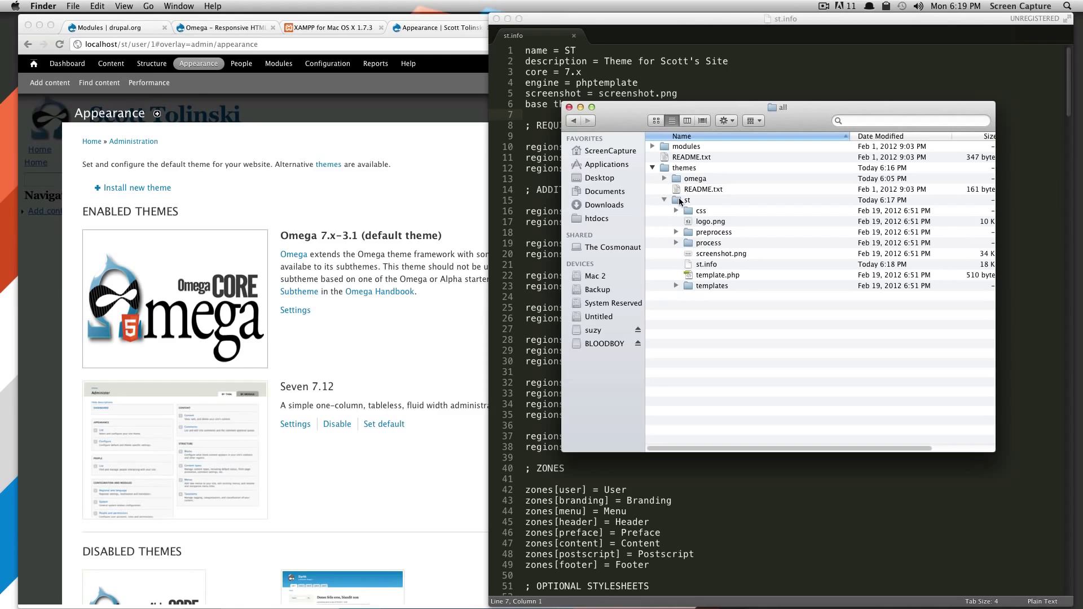
click(676, 211)
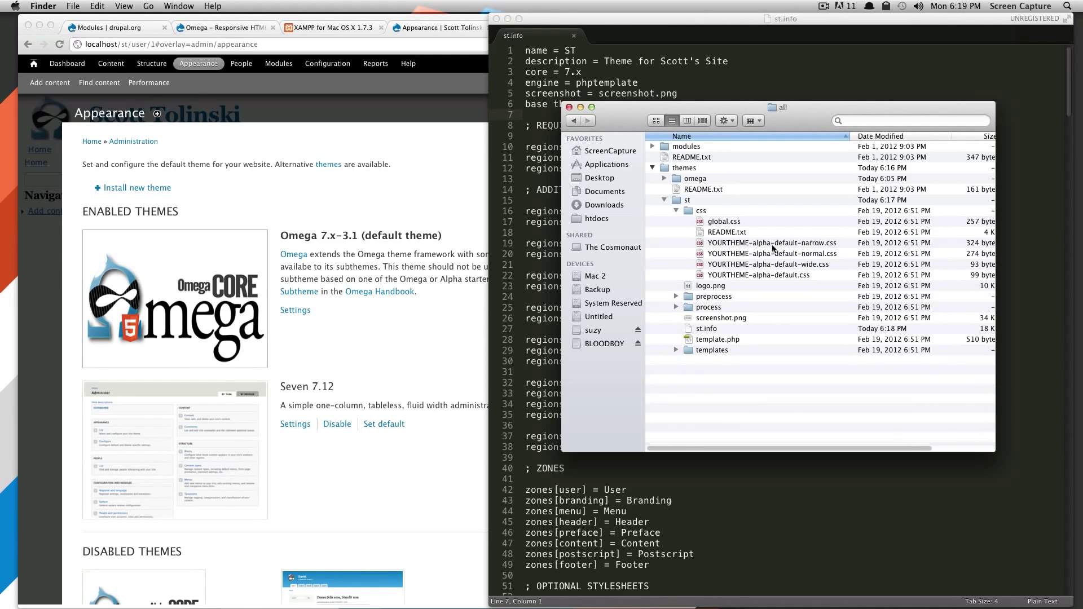
click(725, 244)
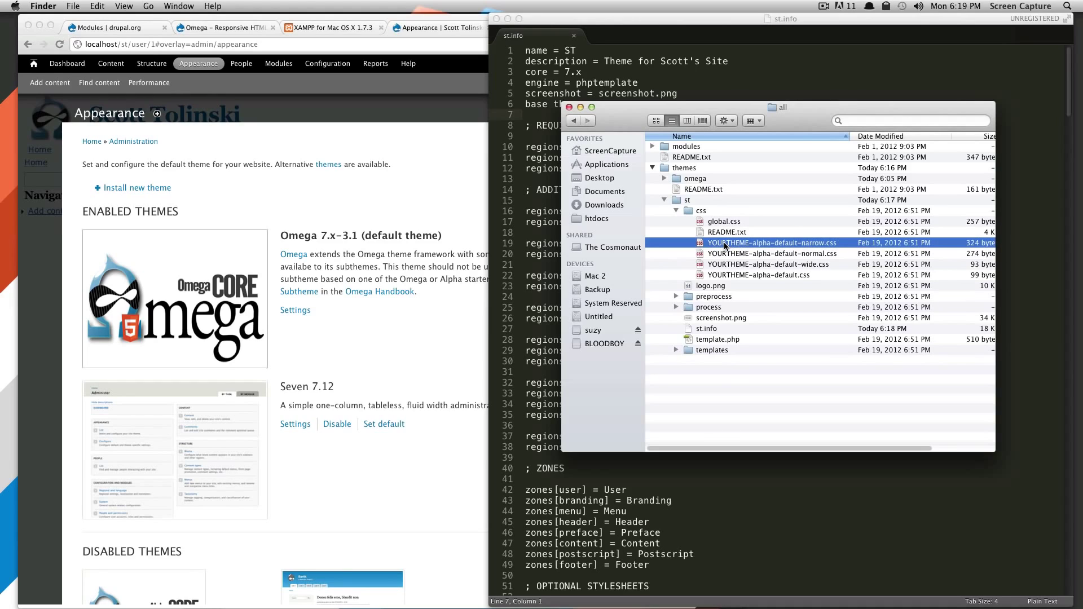
click(725, 244)
double_click(725, 245)
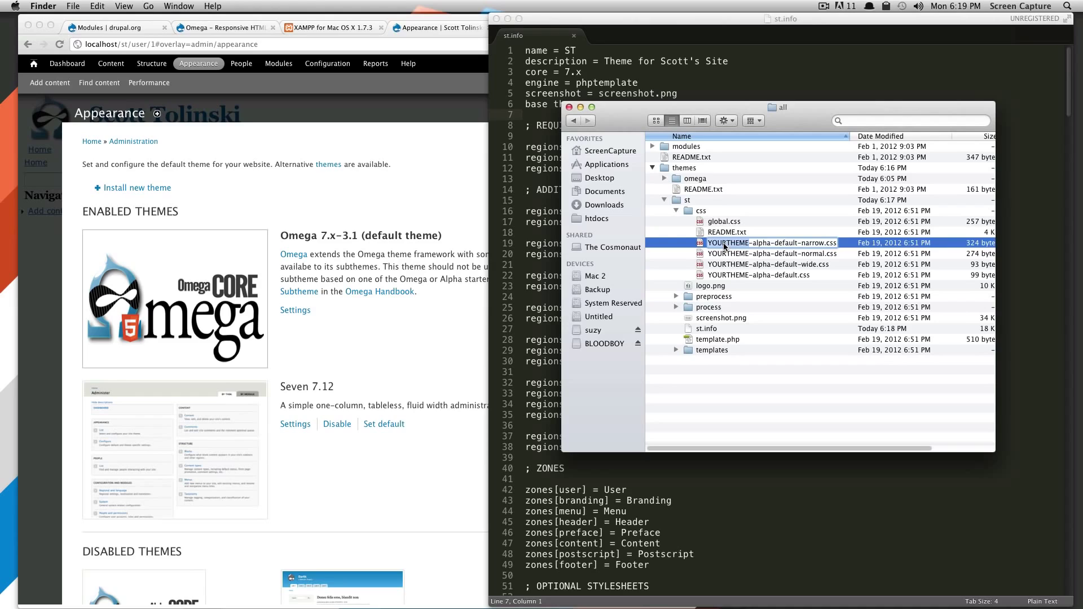
text(st)
Step: Rename the normal and wide YOURTHEME stylesheets as st-alpha-default-normal.css and st-alpha-default-wide.css
click(724, 255)
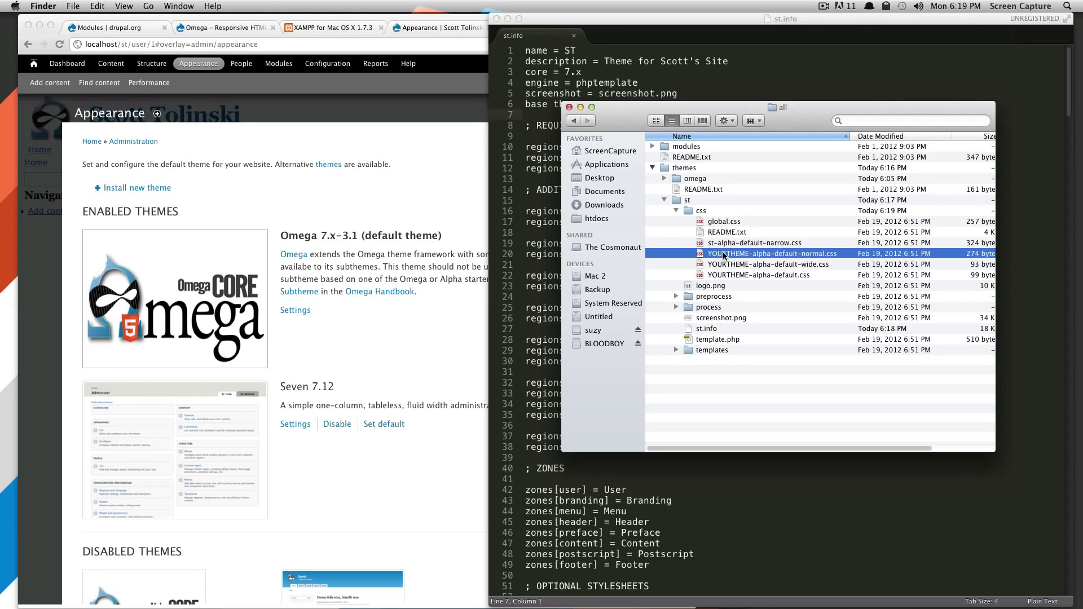
click(724, 255)
double_click(724, 255)
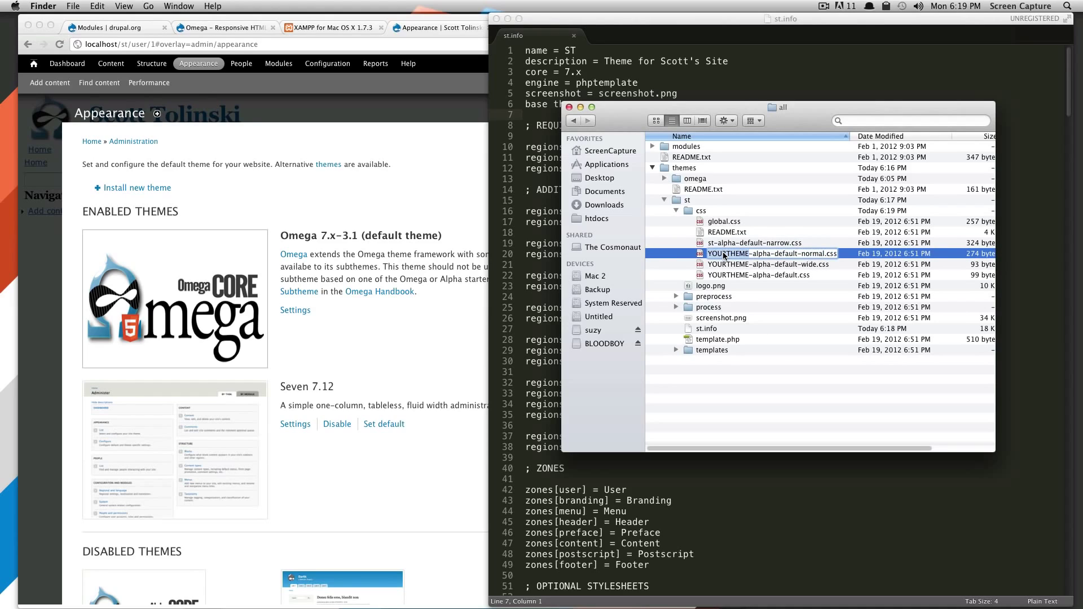
text(st)
click(727, 265)
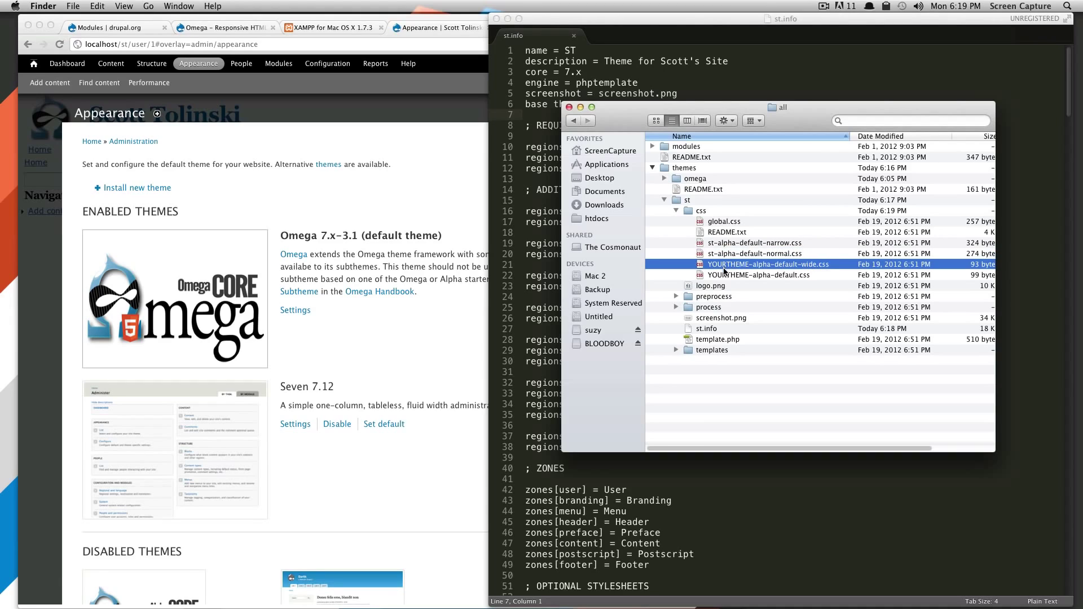
click(722, 265)
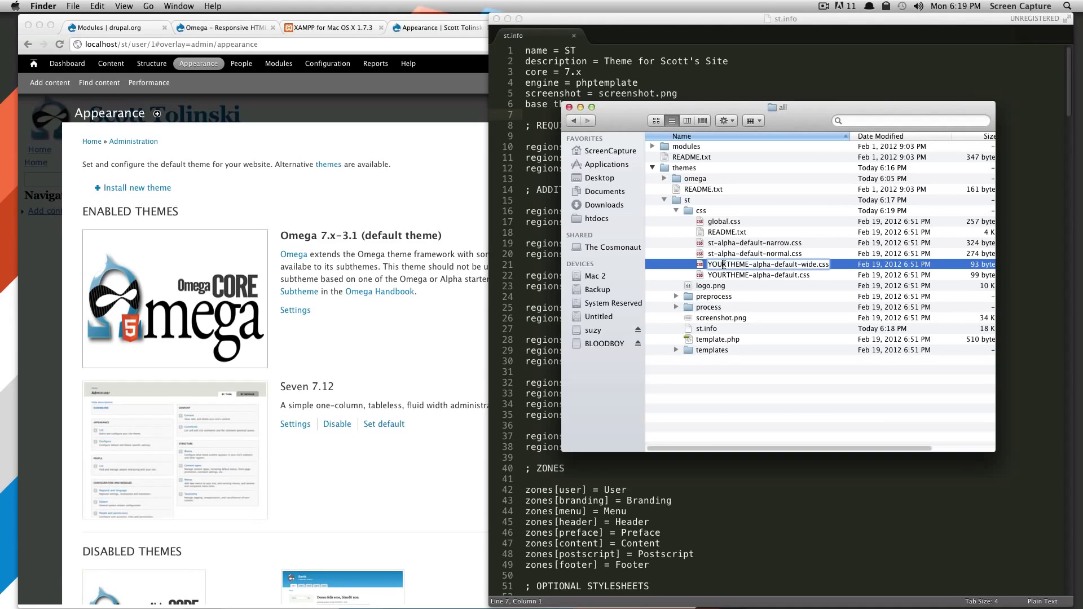
double_click(723, 264)
text(st)
Step: Rename the remaining YOURTHEME-alpha-default.css stylesheet as st-alpha-default.css
click(727, 276)
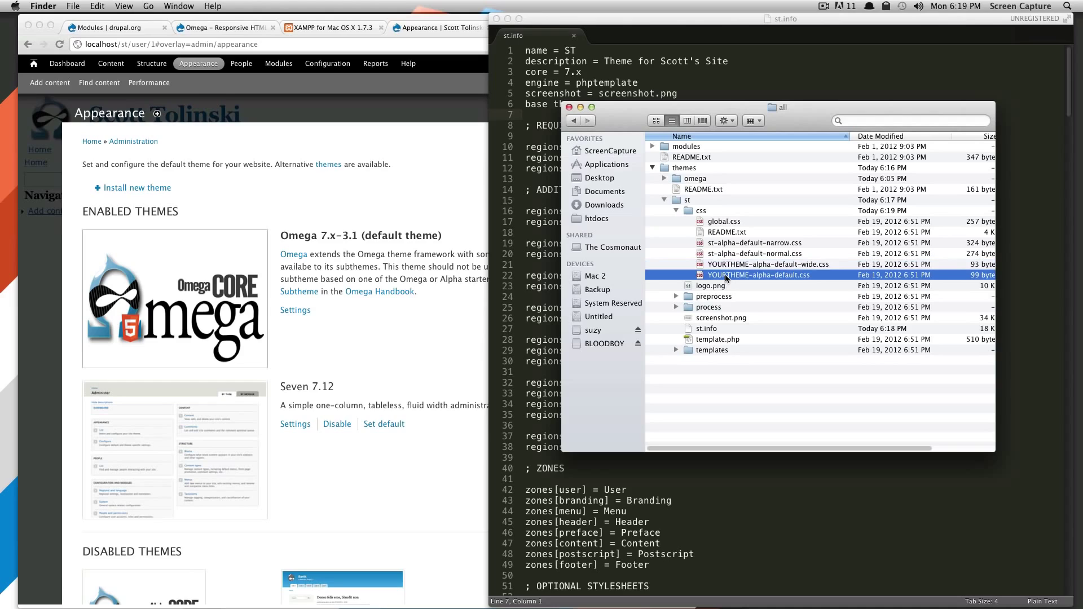
click(728, 275)
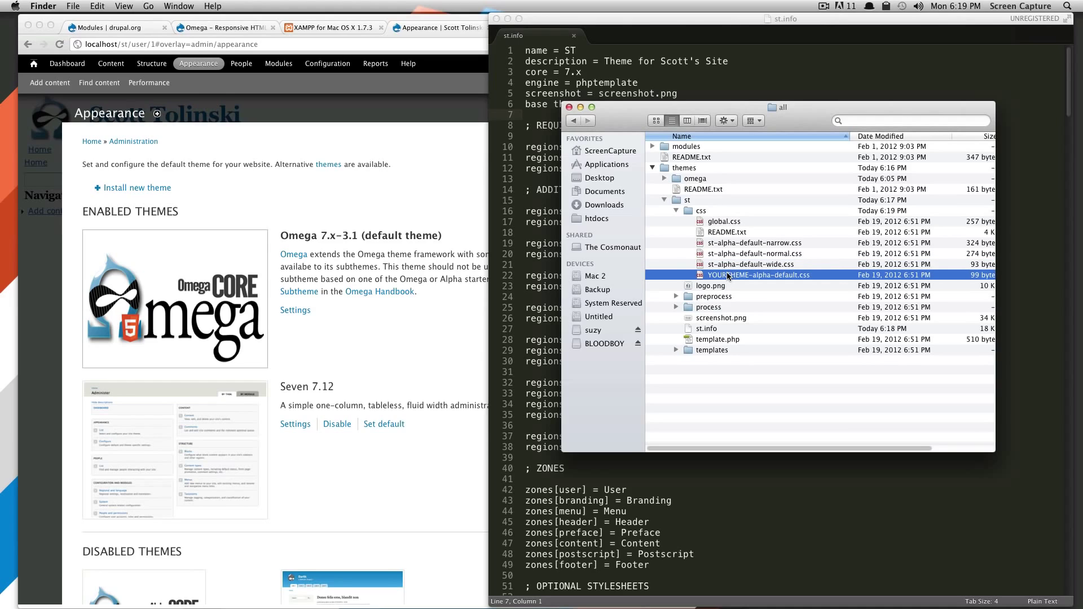
double_click(727, 274)
text(st)
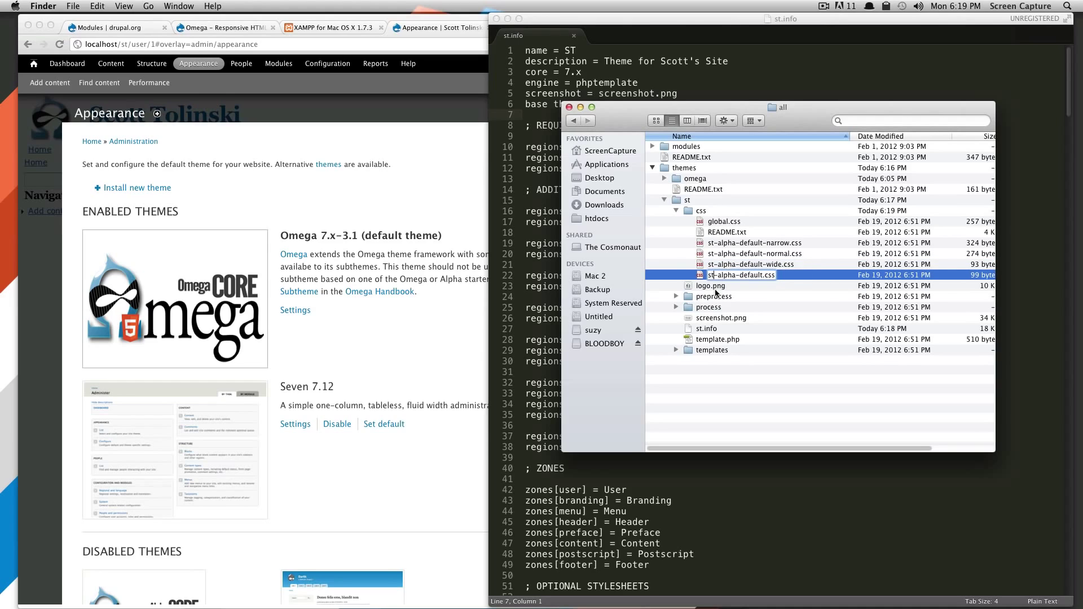
click(730, 308)
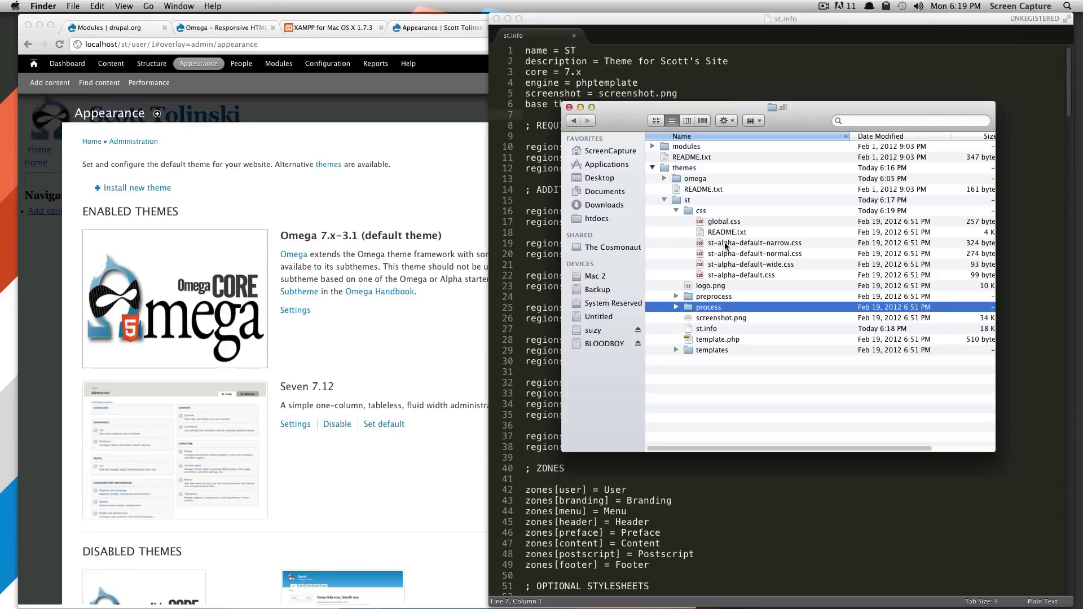
Step: Switch to Chrome, open the site's Performance page in a new tab, and clear all caches
click(435, 201)
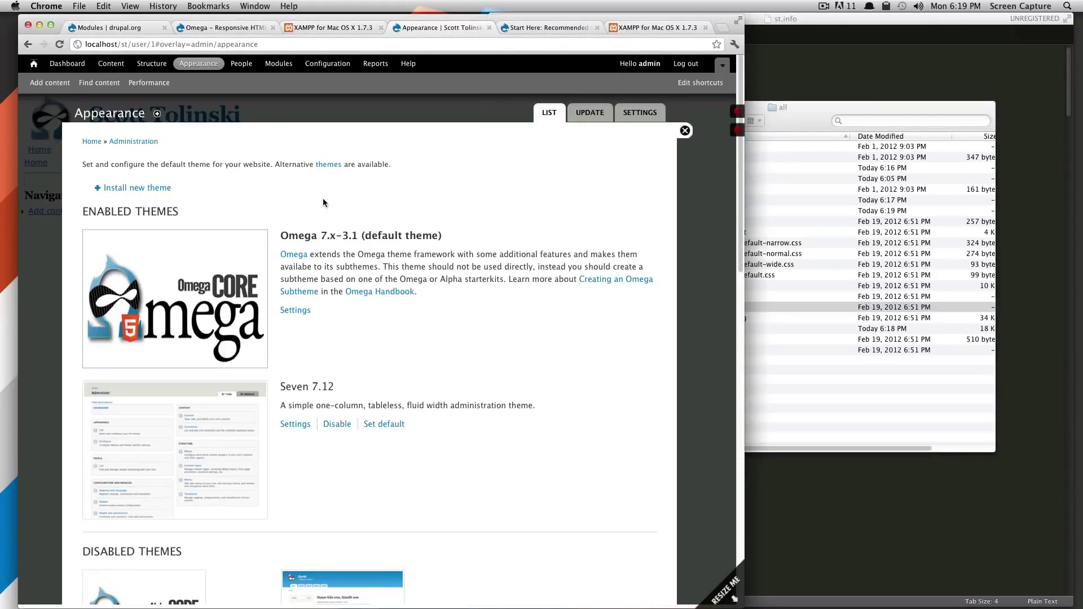
right_click(147, 83)
click(179, 91)
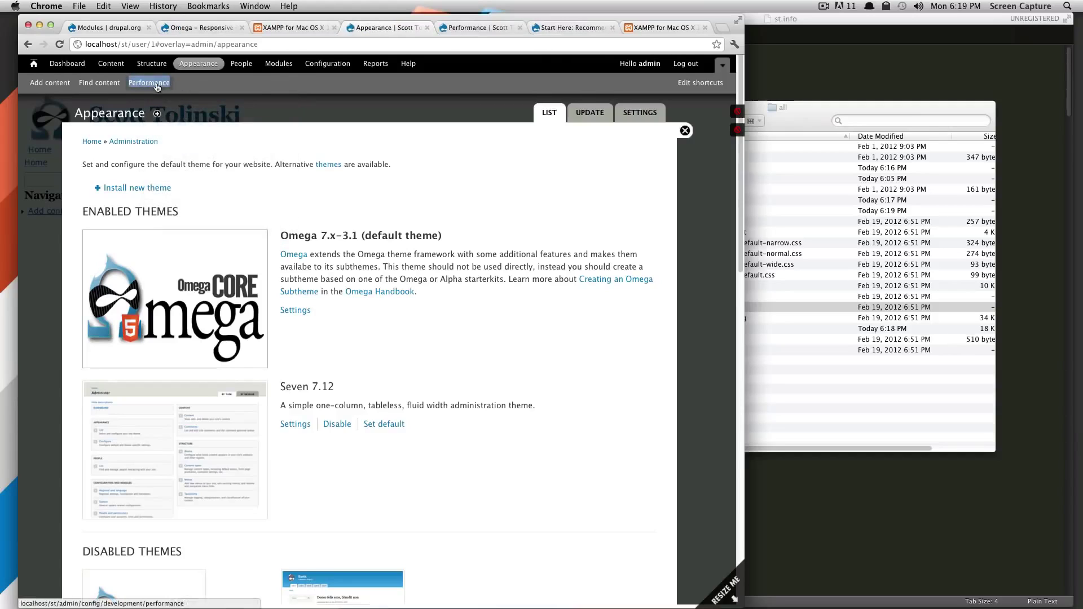
click(475, 27)
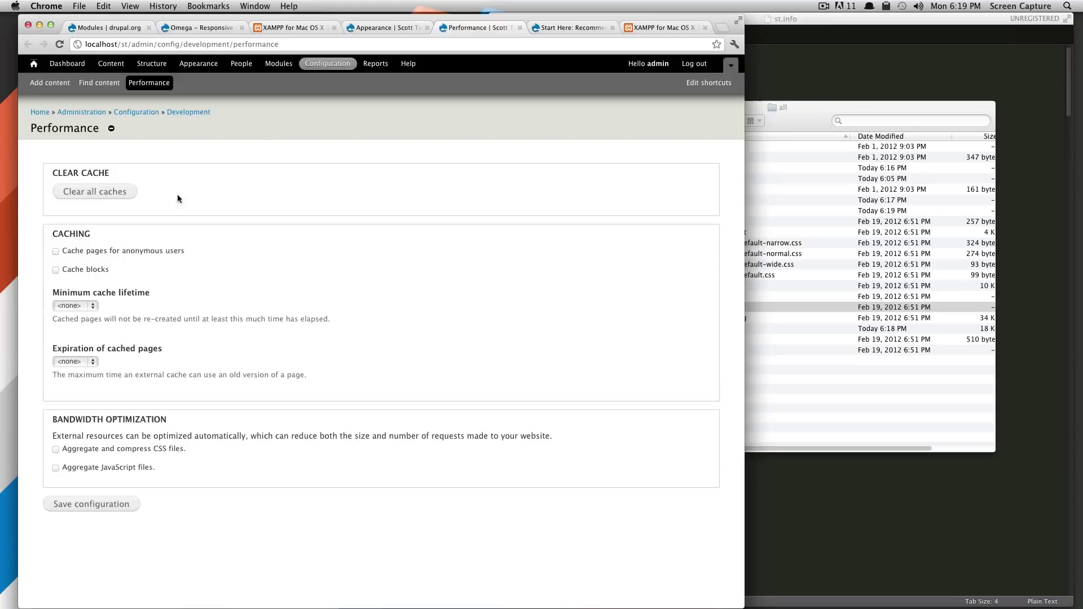
click(102, 193)
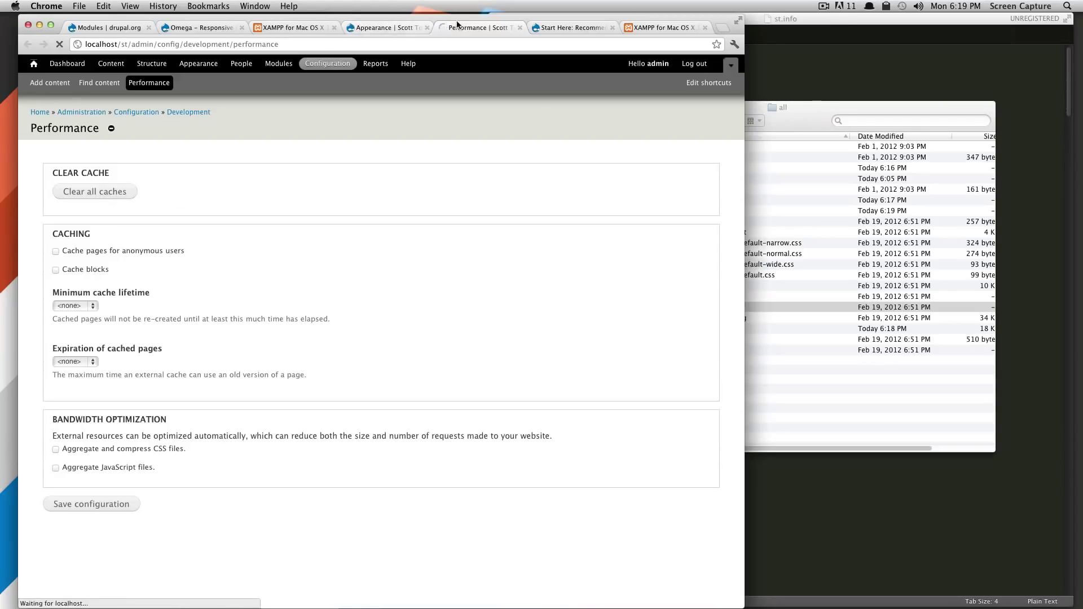
Step: Return to the Appearance page, reload the theme list, and enable the ST theme as the site's default
click(362, 29)
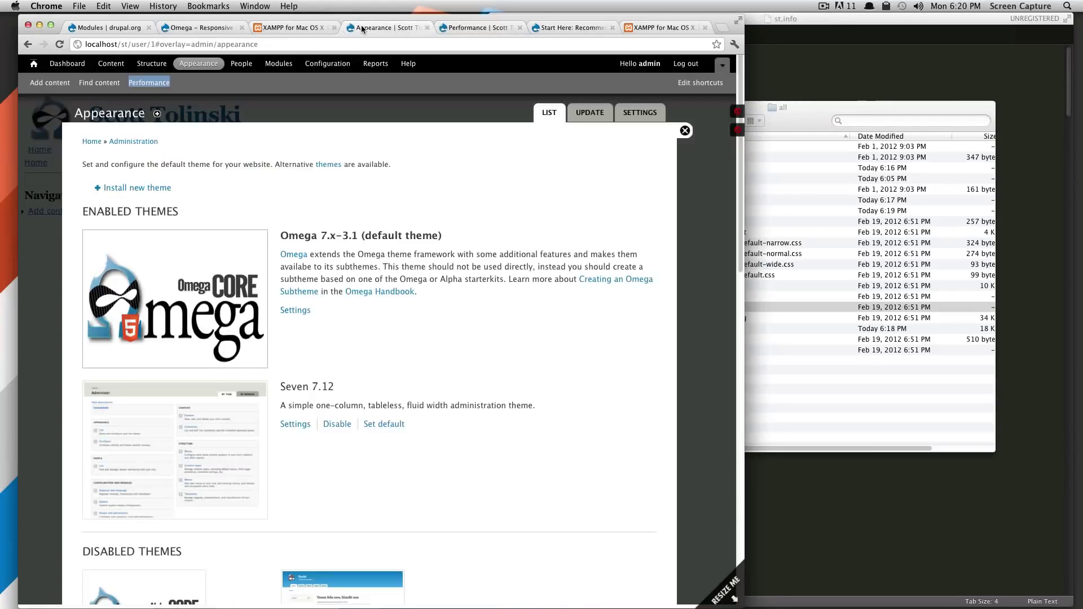
key(super+r)
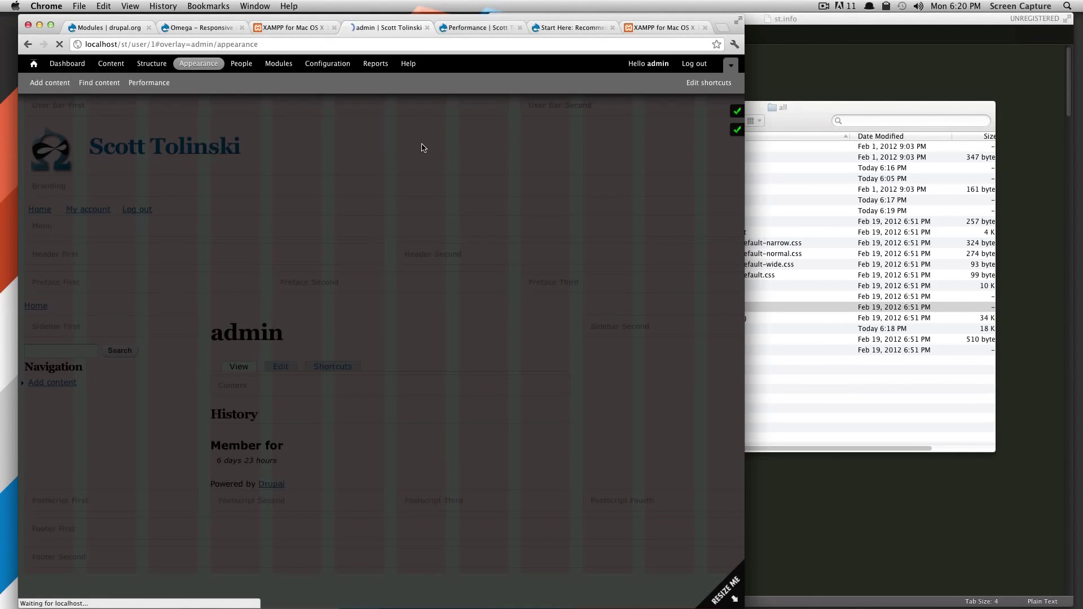
scroll(395, 191, down, 3)
scroll(397, 189, down, 10)
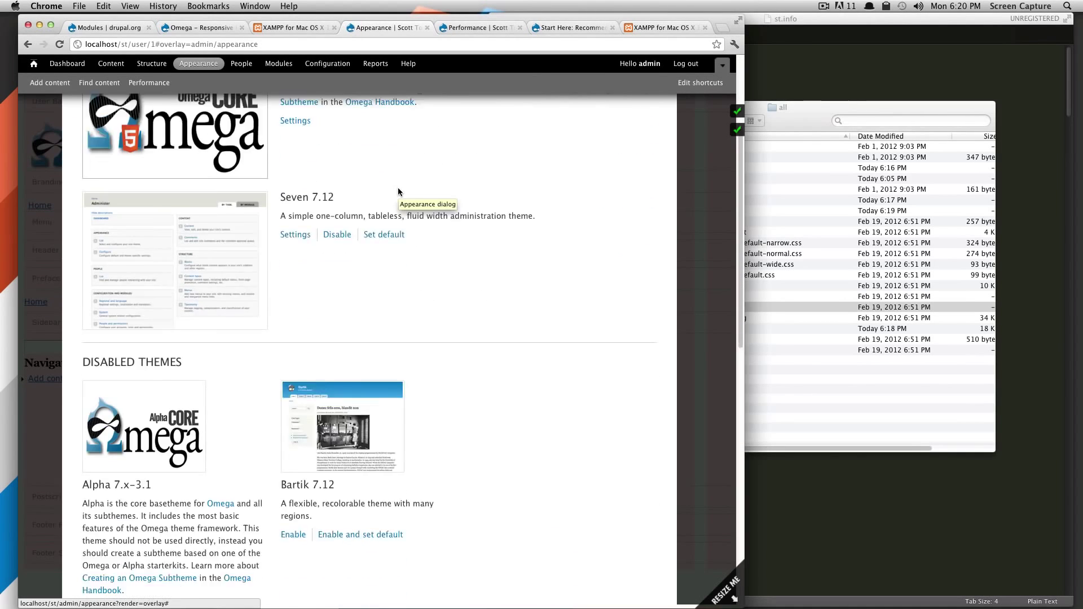
scroll(397, 186, down, 3)
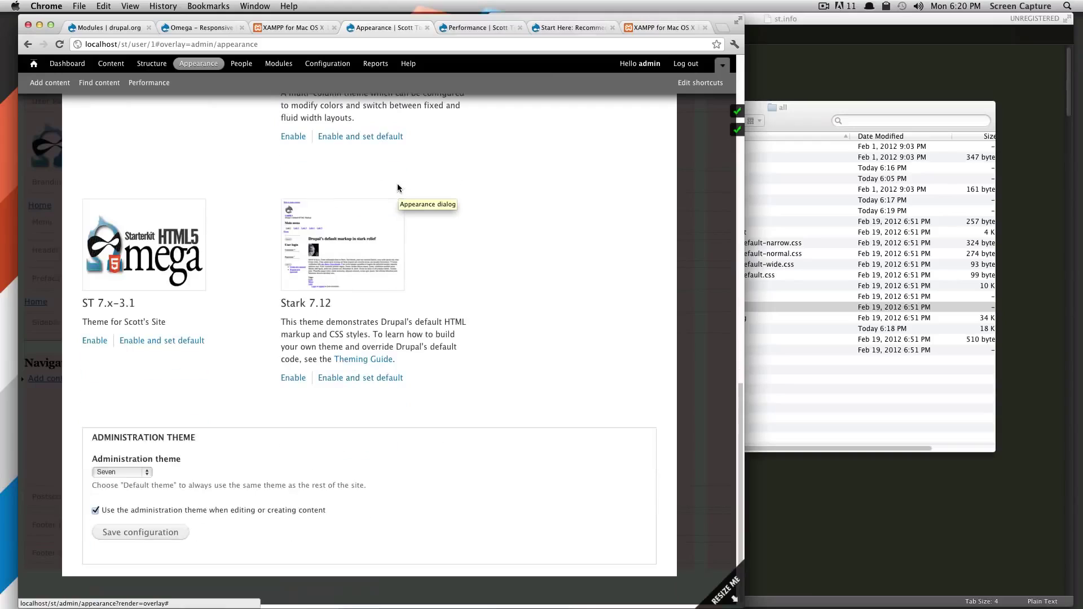
triple_click(88, 305)
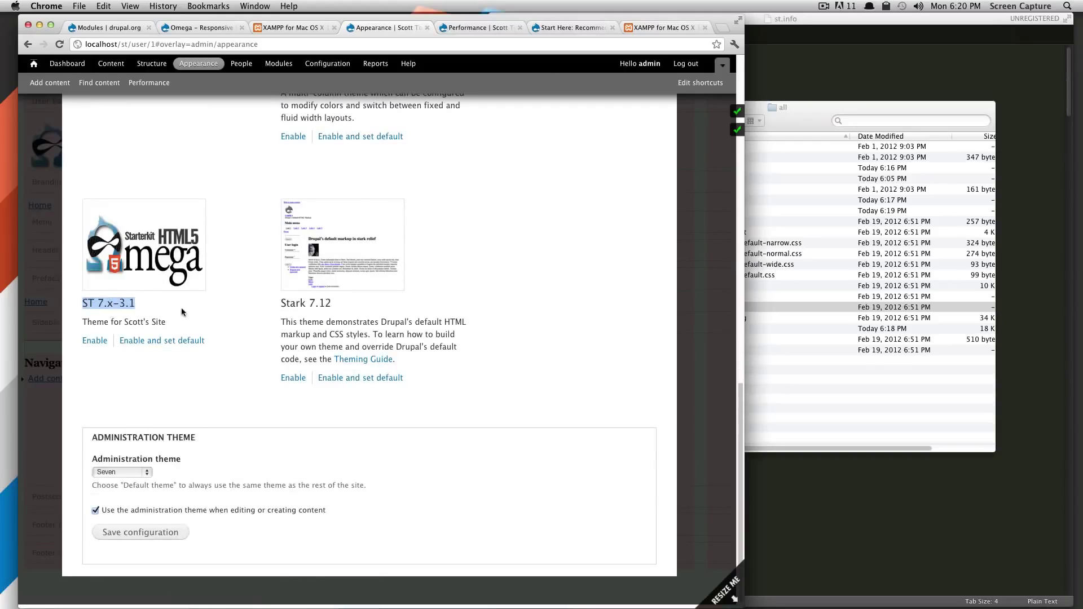
click(162, 341)
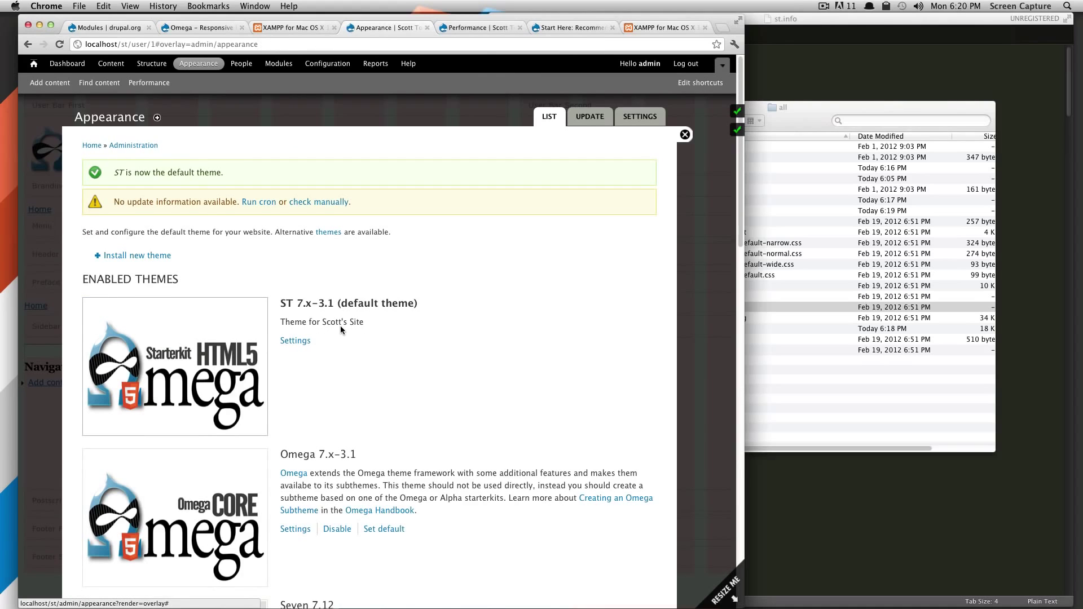
Step: Compare the ST and Omega entries and their descriptions among the enabled themes
scroll(330, 402, down, 2)
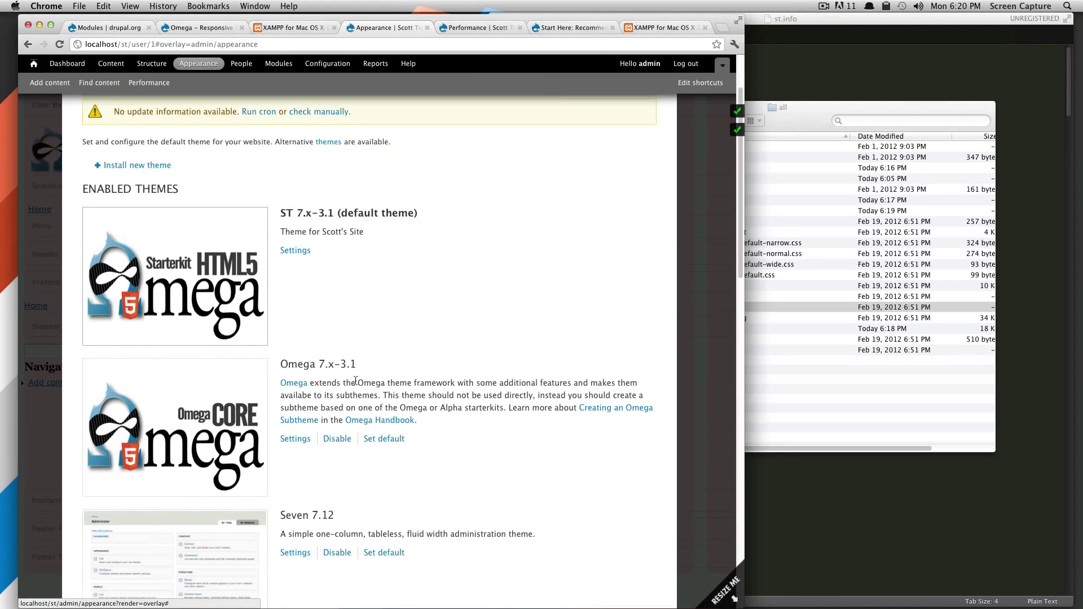
drag(351, 364, 387, 395)
click(409, 394)
drag(280, 382, 393, 382)
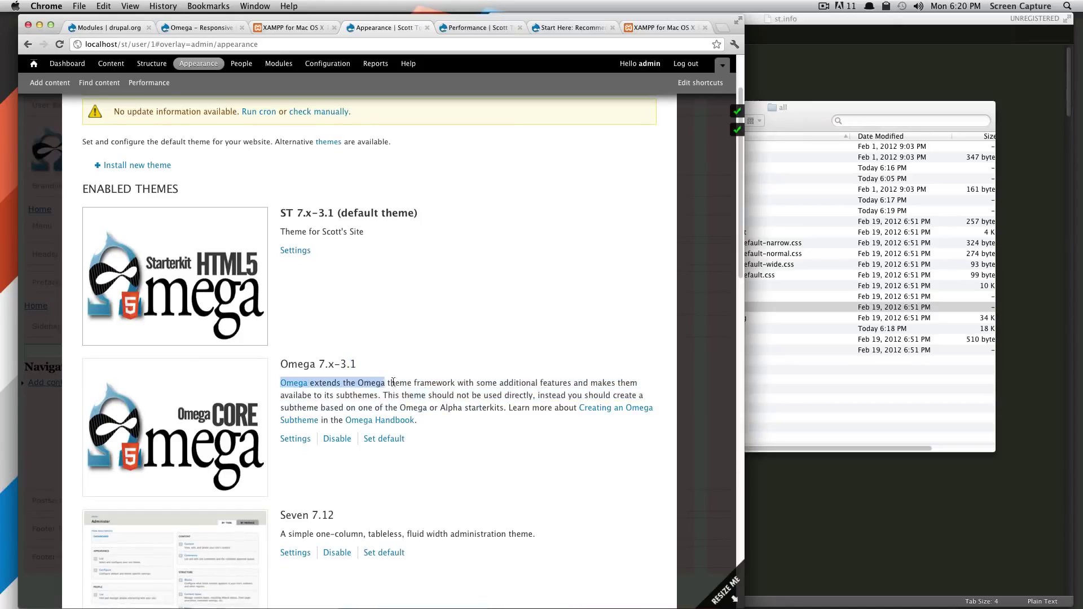
drag(365, 231, 283, 207)
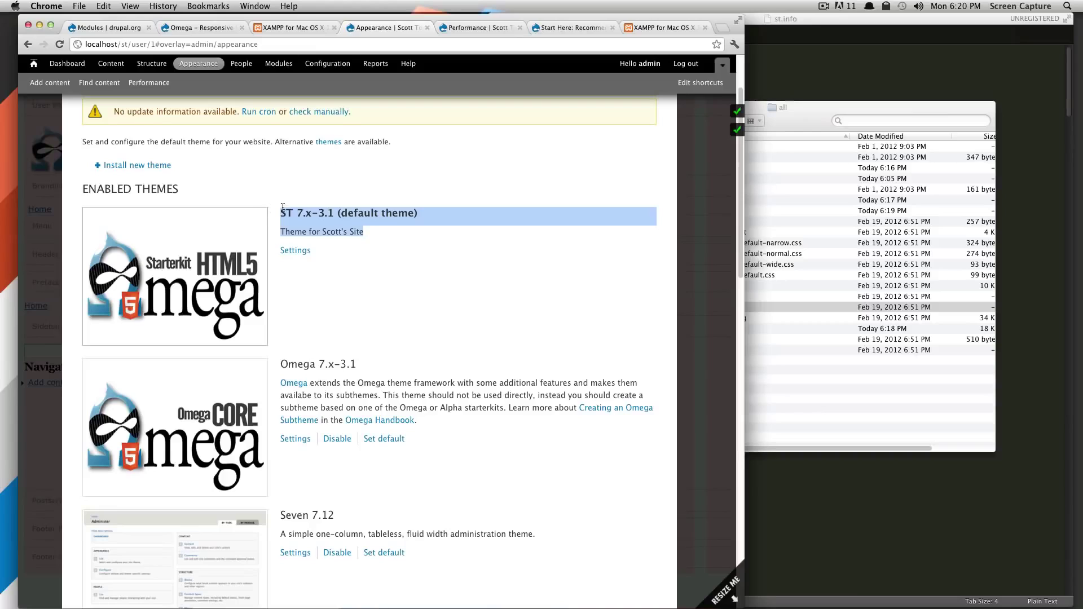
click(348, 249)
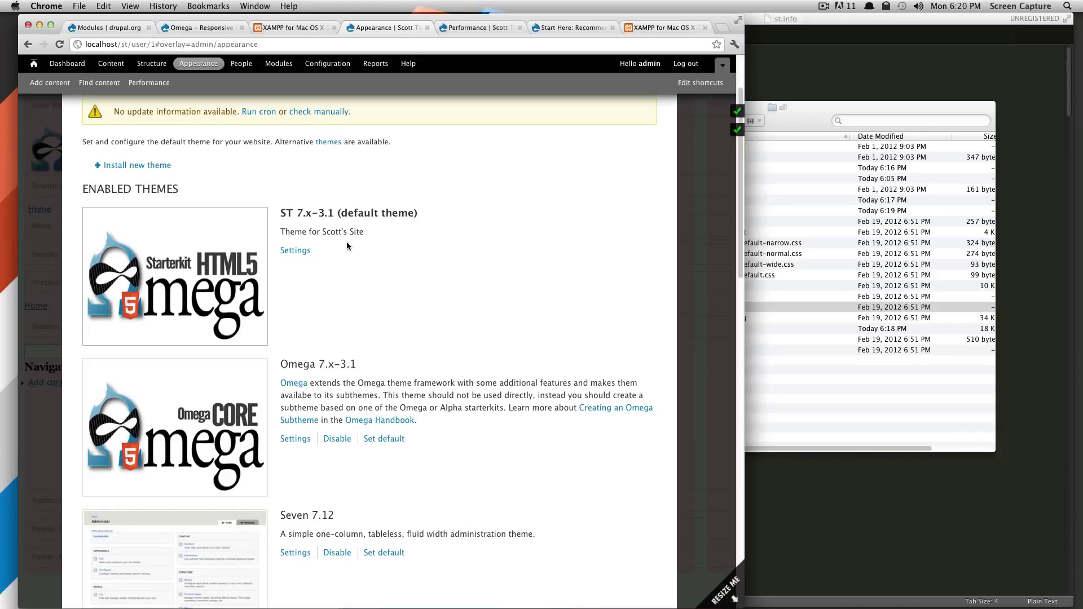
Step: Switch to Finder and briefly inspect the templates folder inside the st theme
click(820, 116)
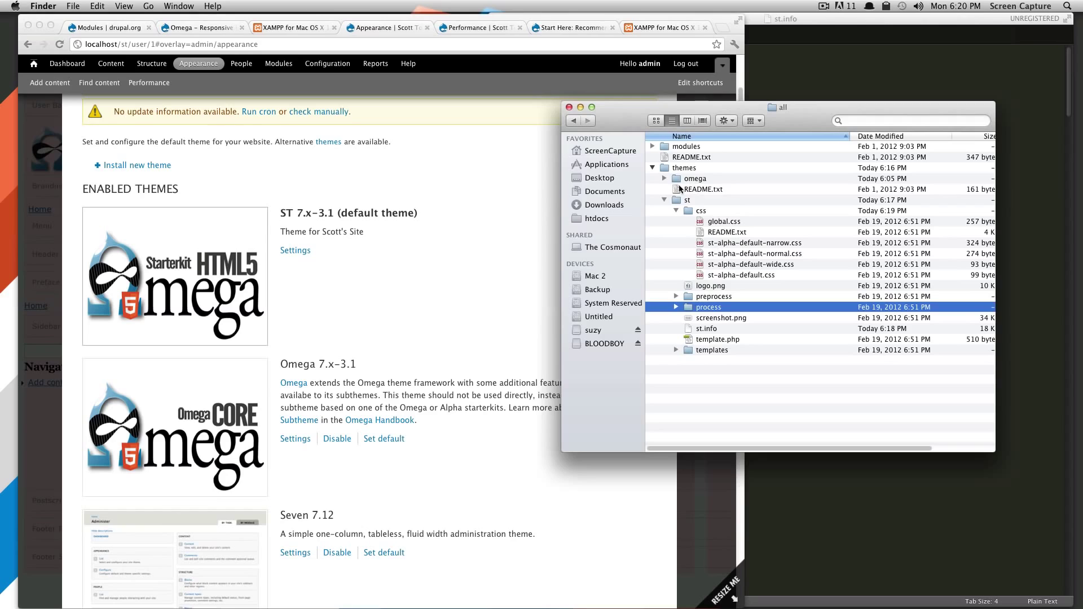
click(681, 350)
click(676, 349)
click(677, 349)
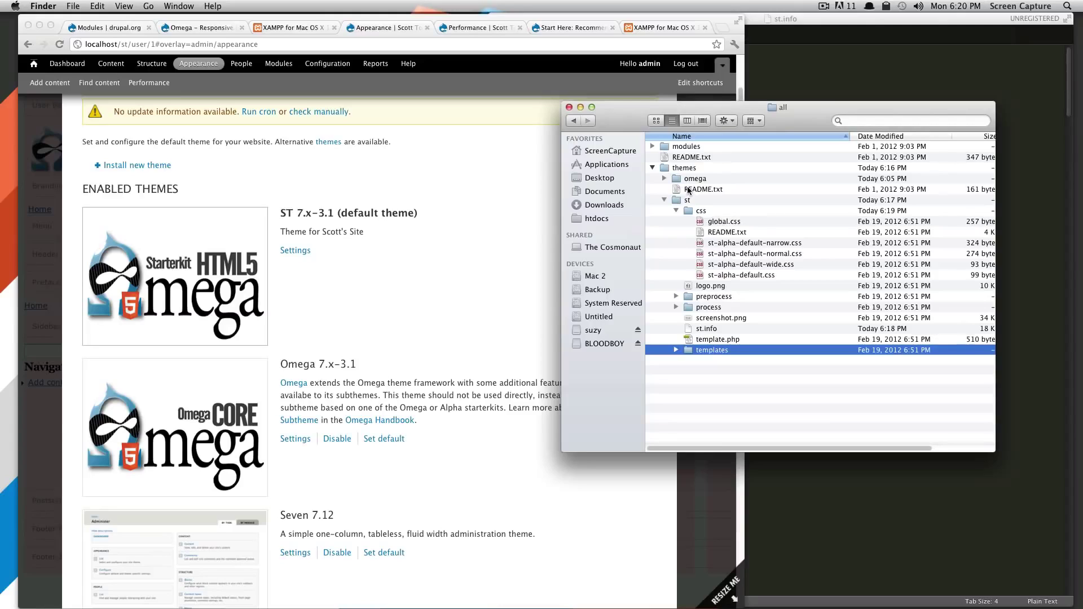
Step: Move the Finder window aside, select the omega folder, and collapse the st folder inside themes
drag(671, 116, 702, 121)
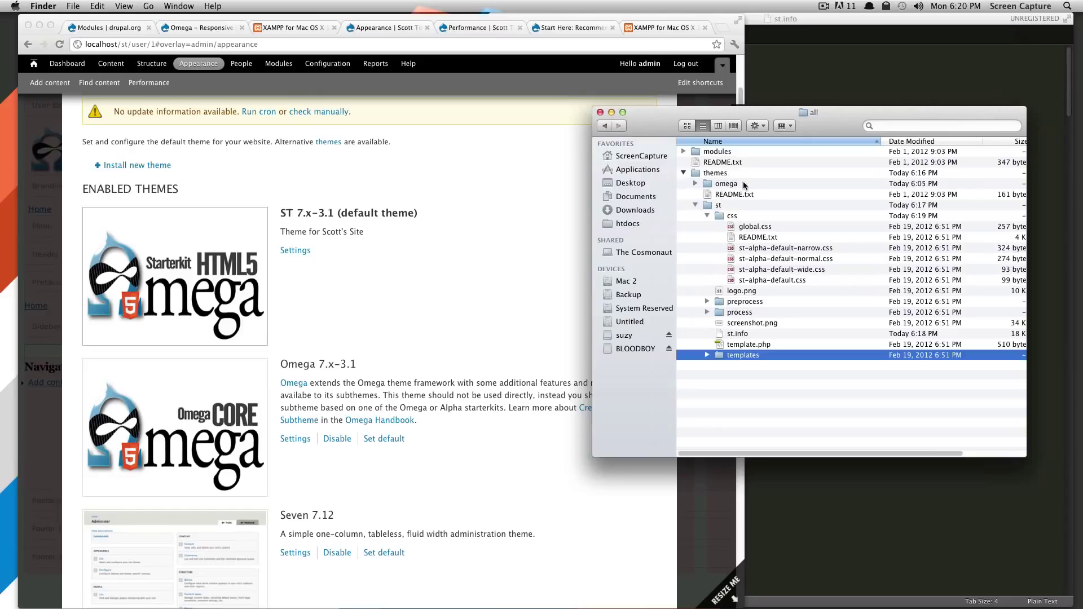
click(733, 185)
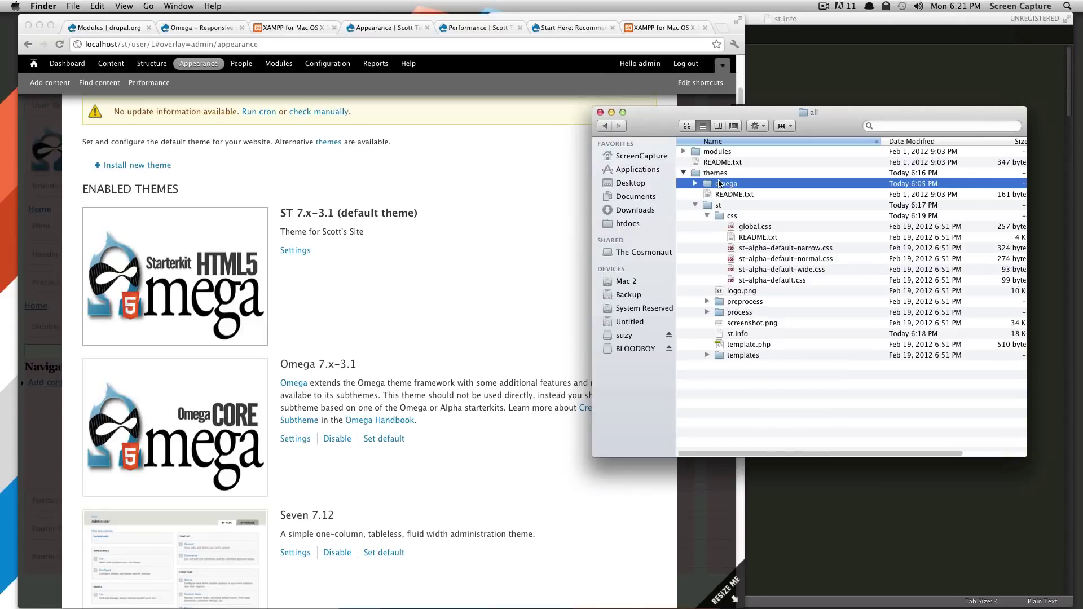
click(697, 206)
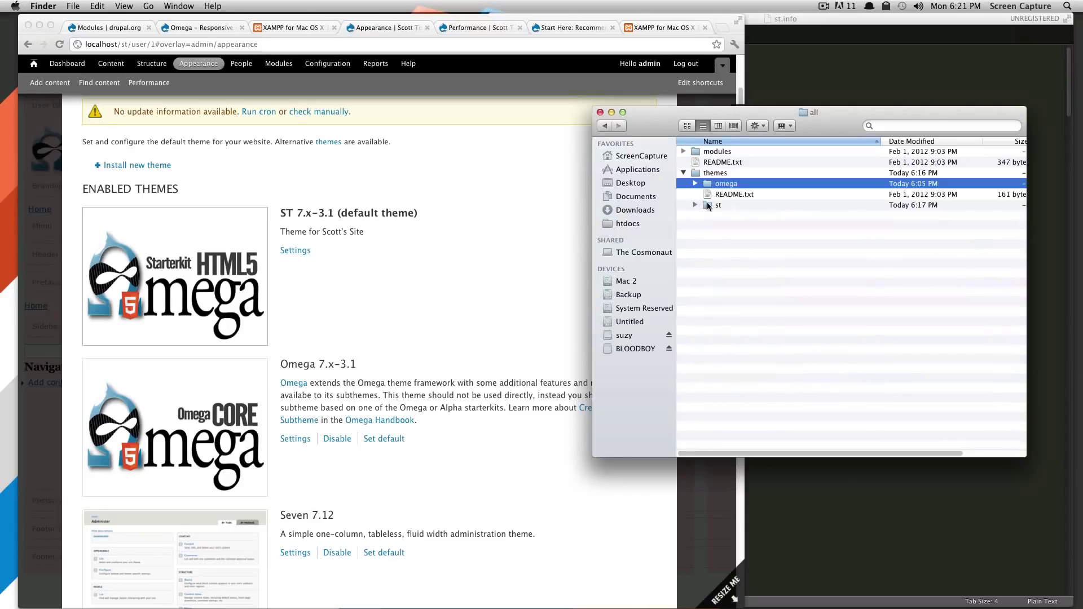